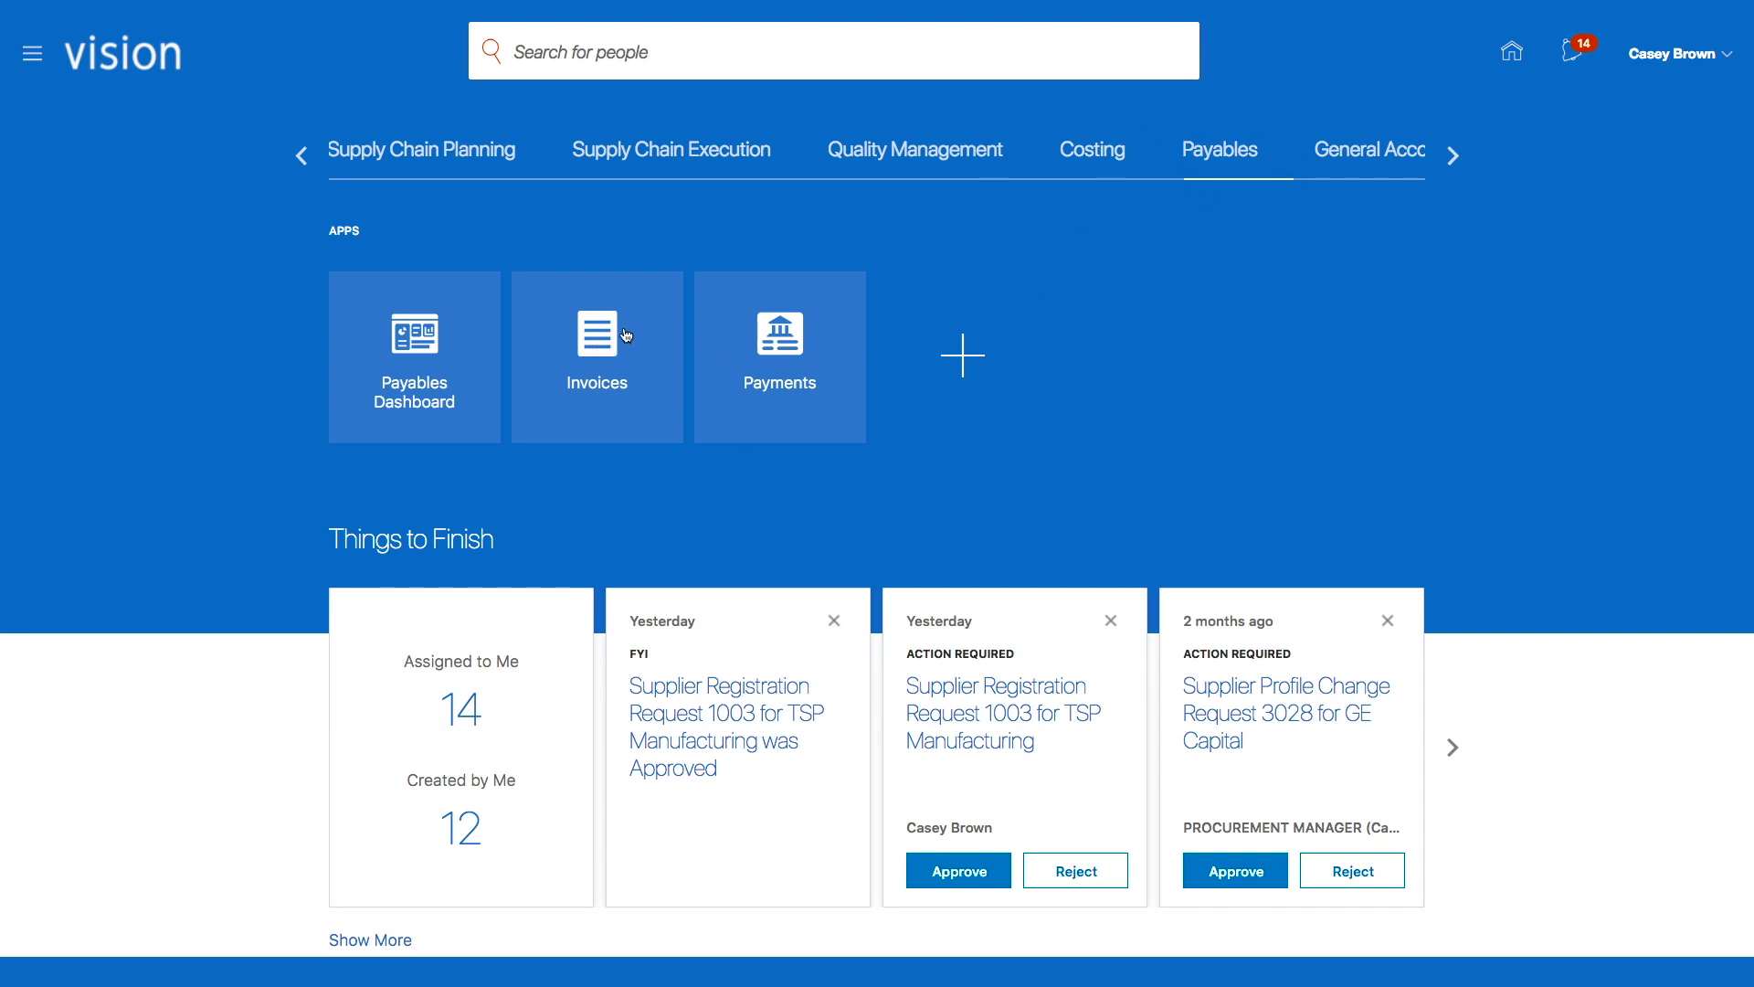
Go to the Payables invoices work area and fill in the copied invoice number as the invoice search criterion.
left_click(587, 337)
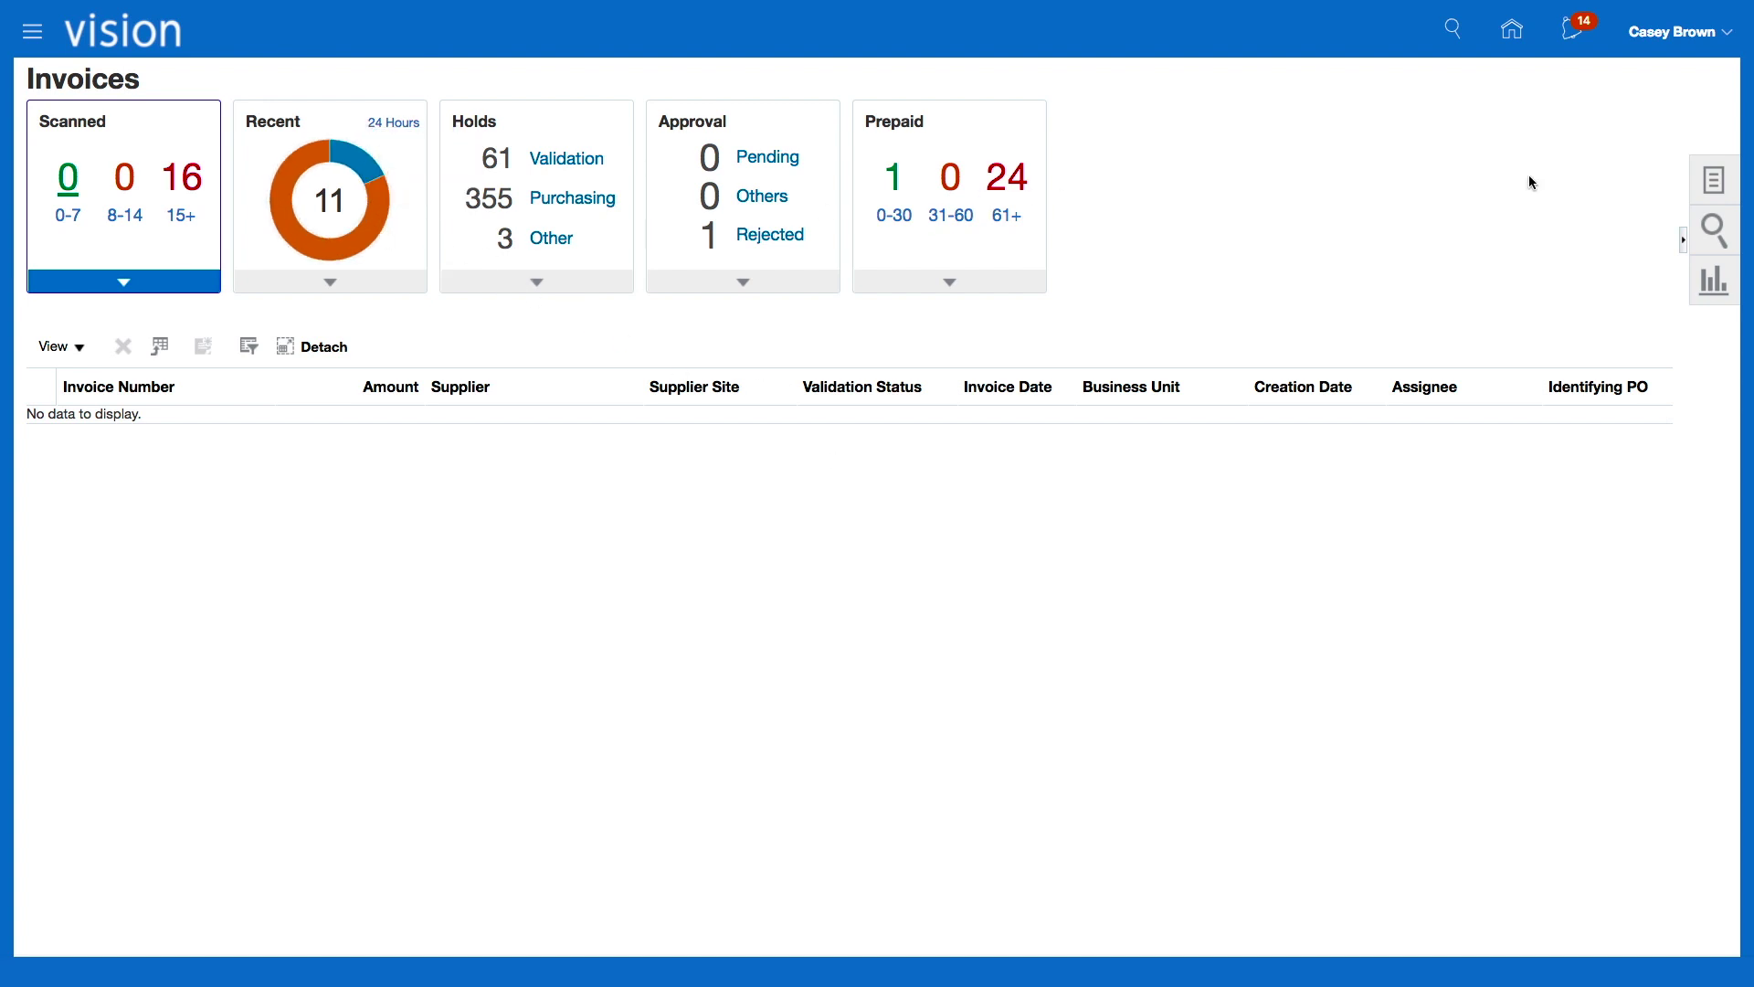
left_click(1715, 230)
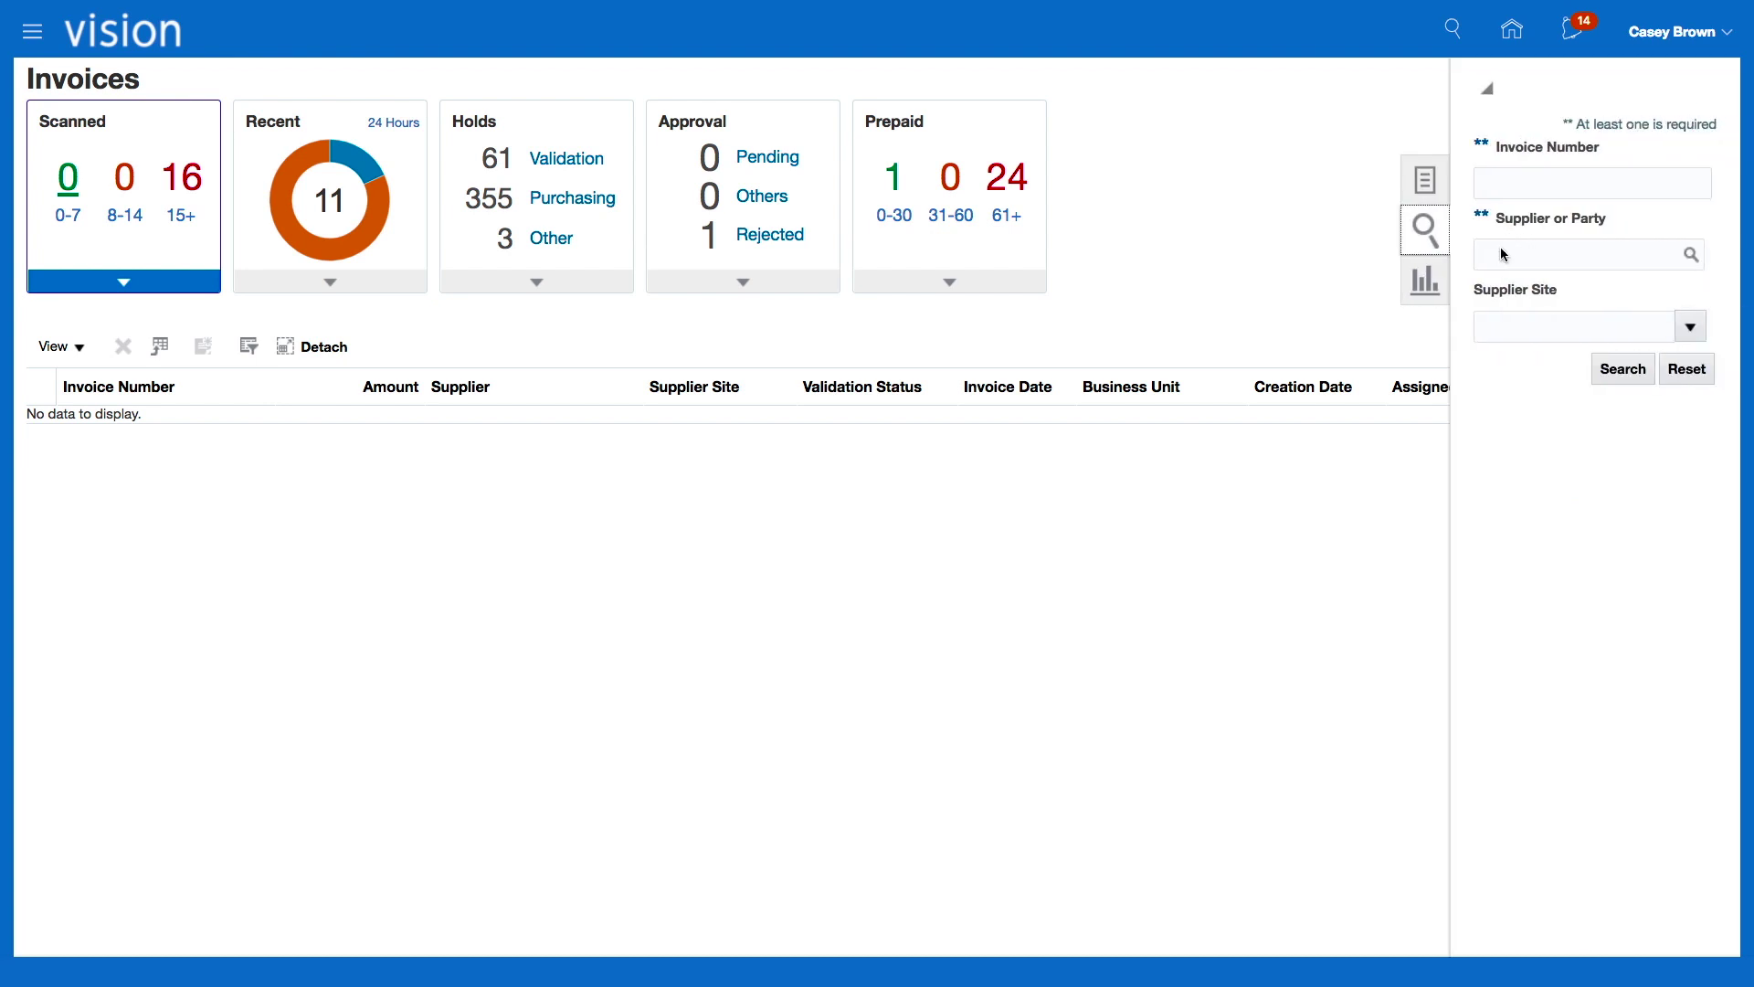
left_click(1499, 192)
key("ctrl+v")
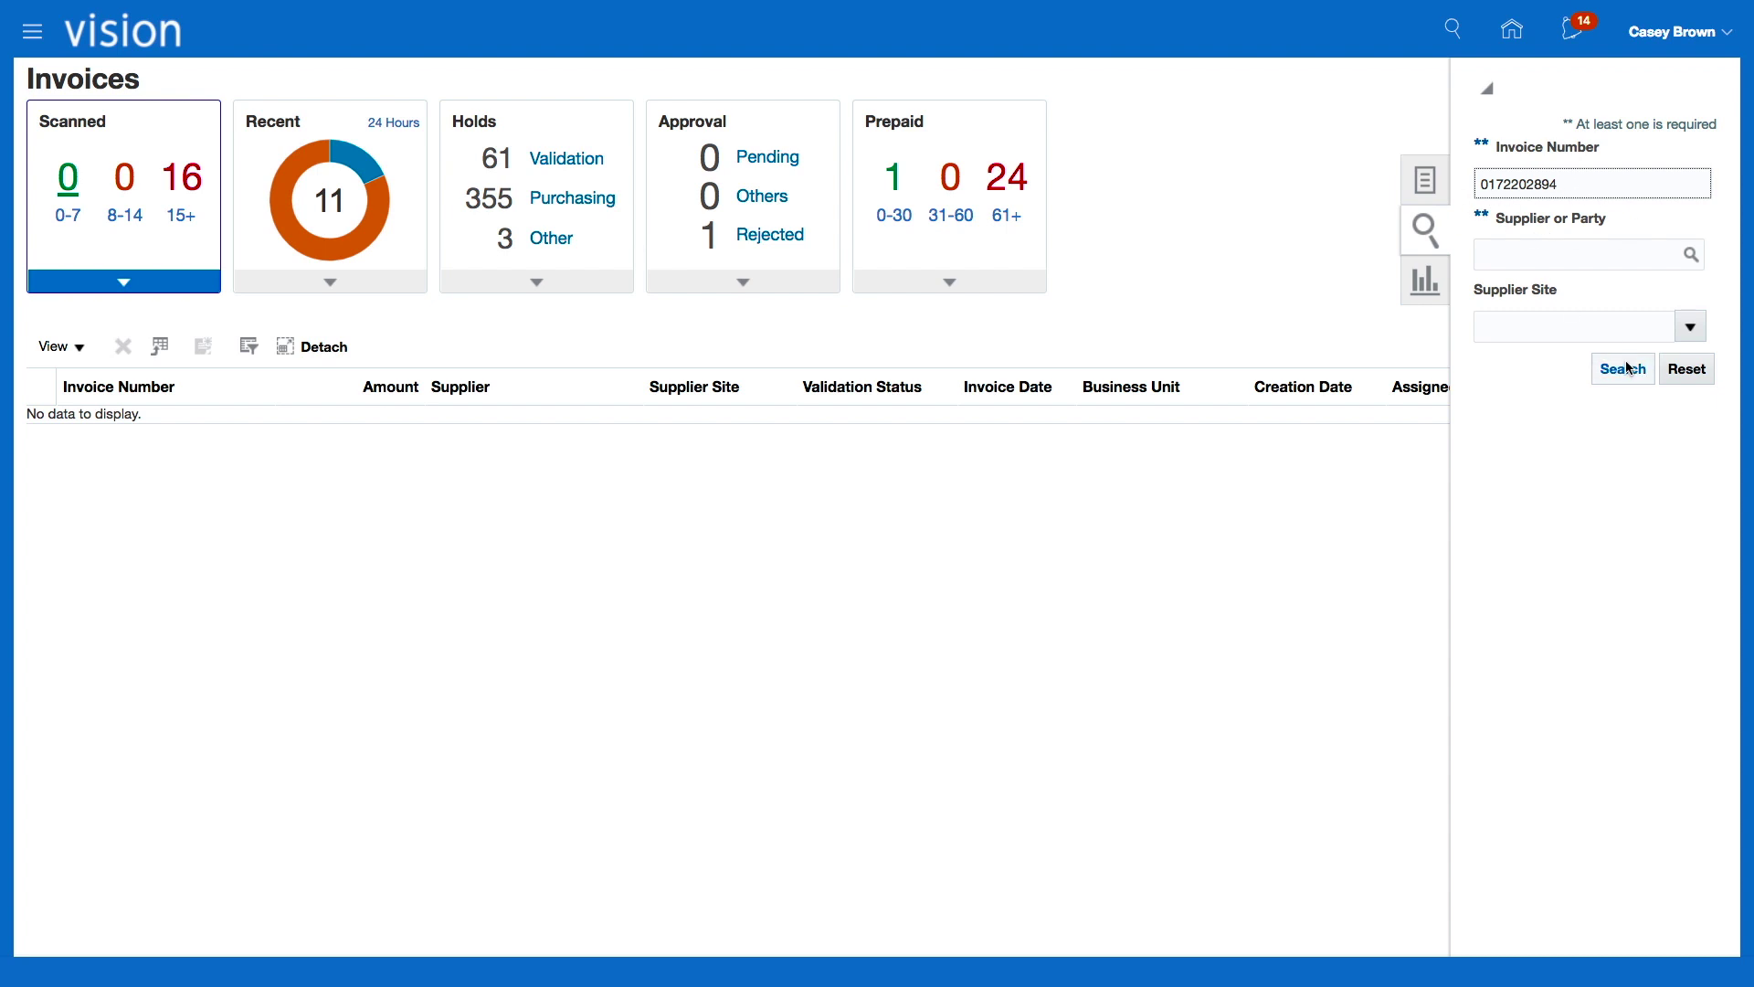
List the invoices behind the orange segment of the Recent chart, and run the search for the entered invoice number.
left_click(354, 162)
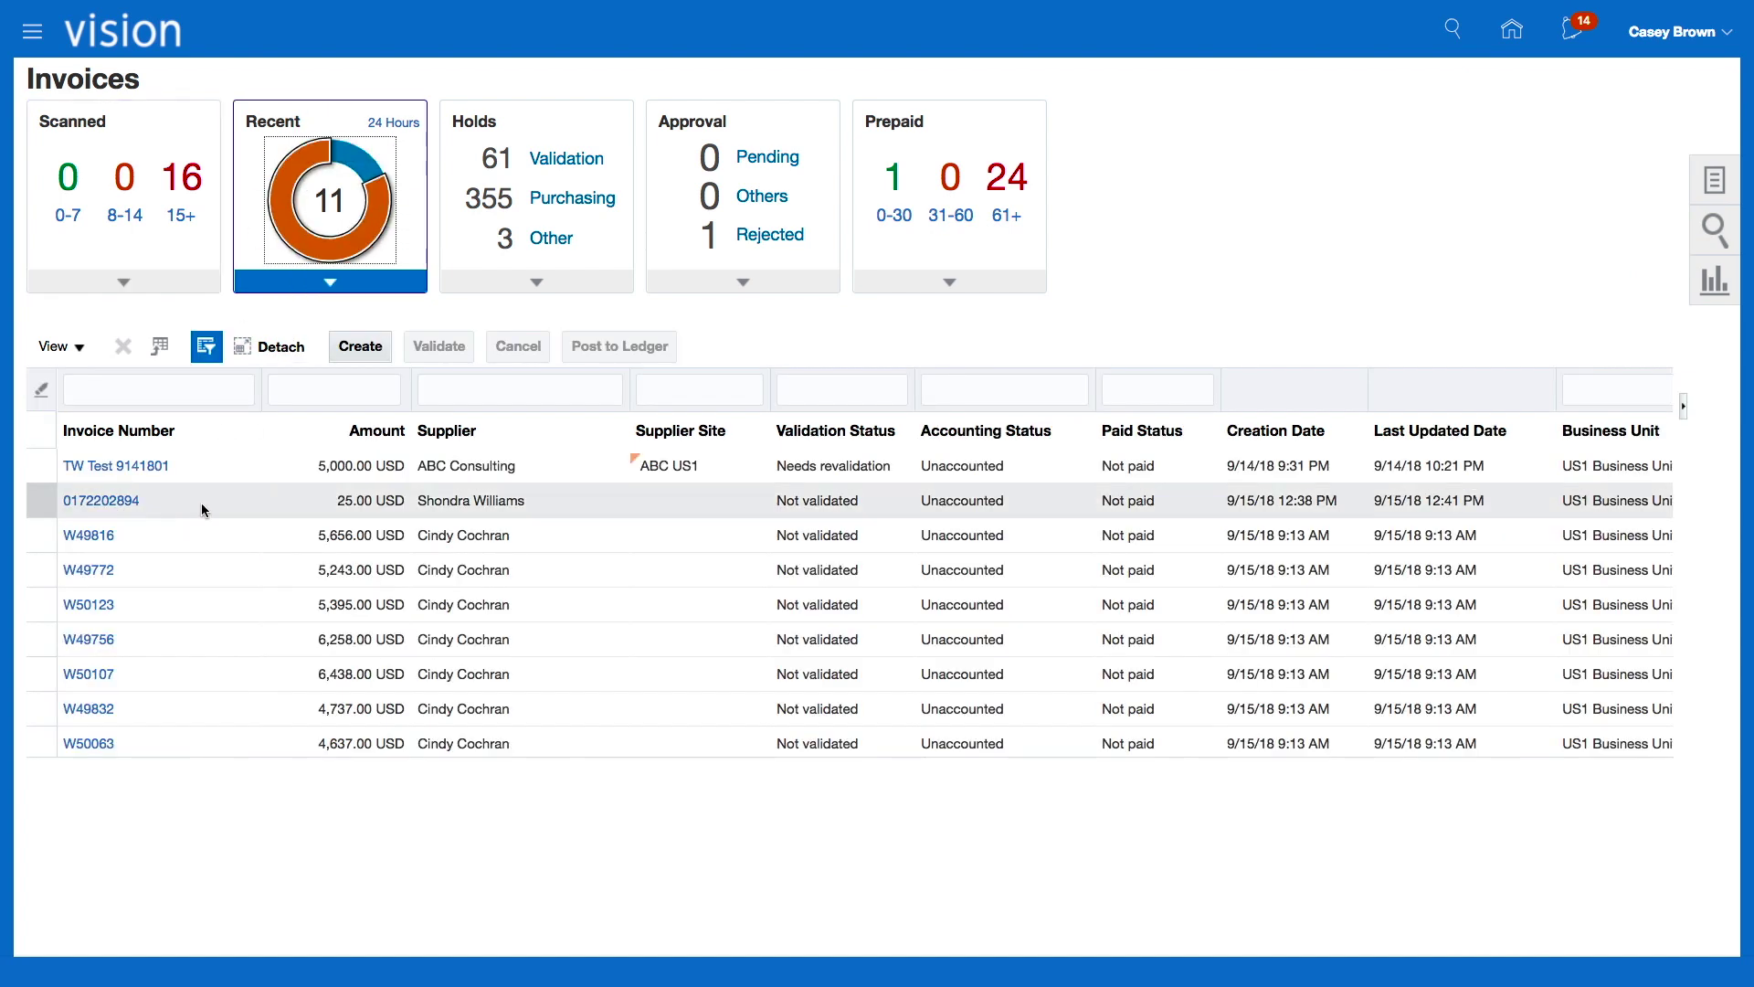
left_click(1716, 225)
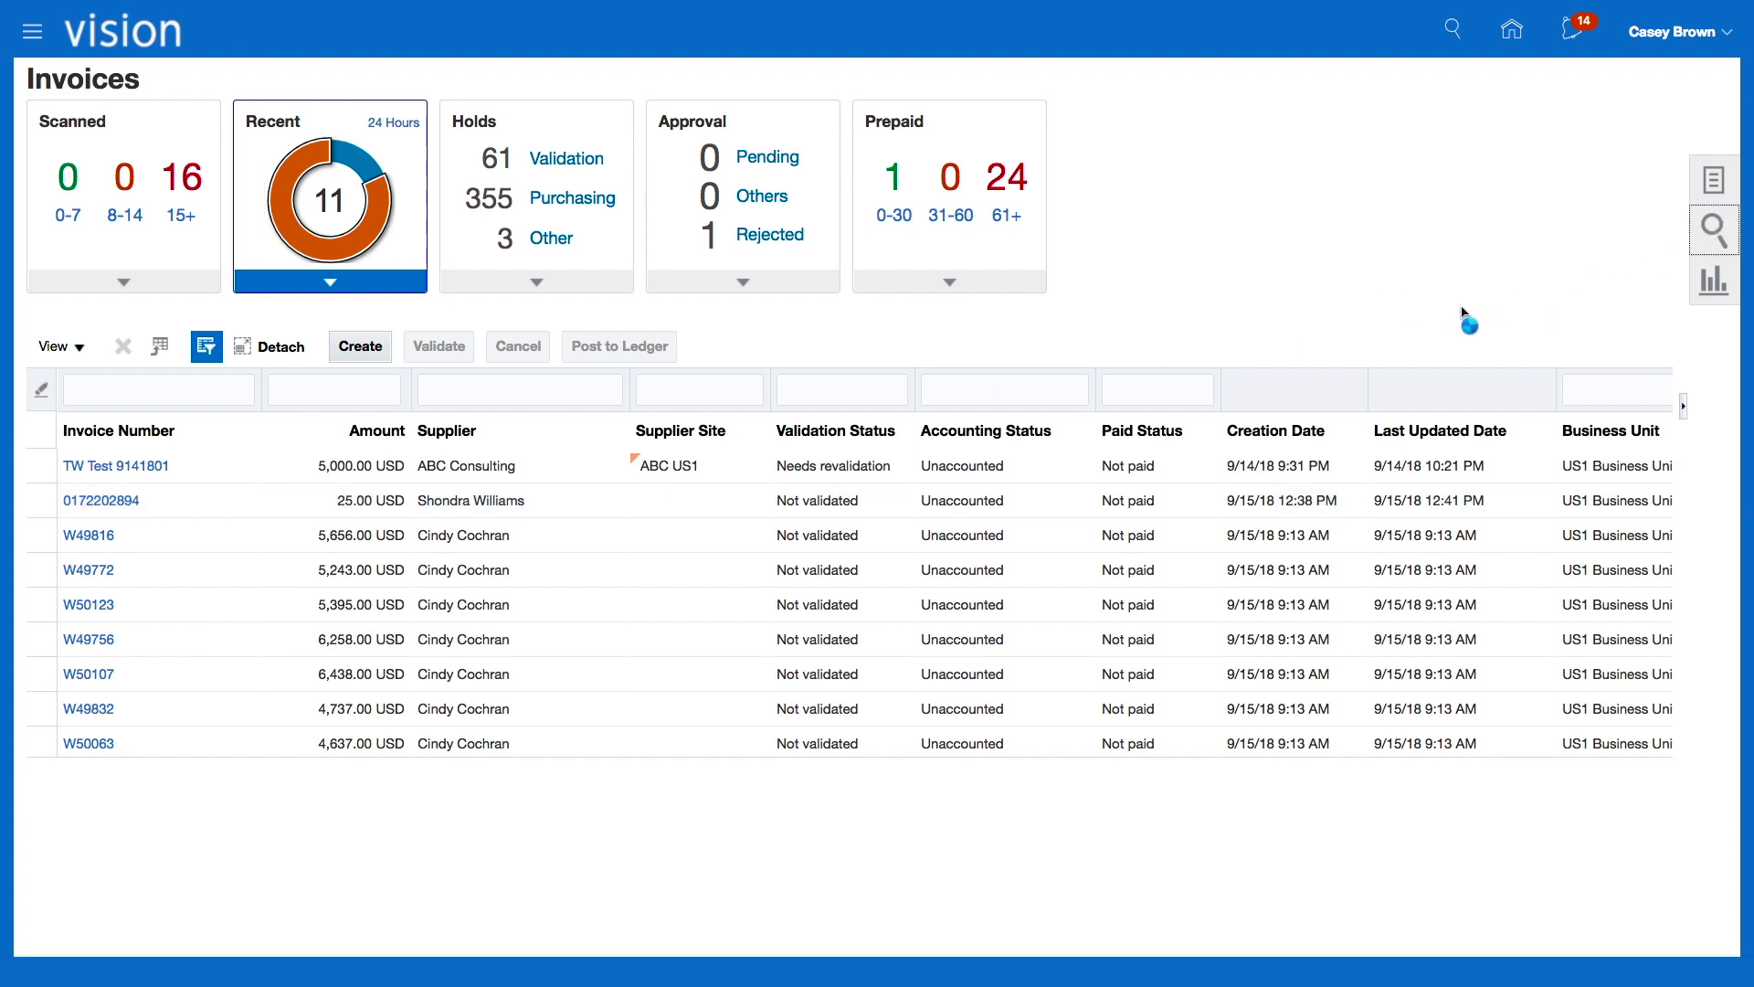
left_click(1635, 368)
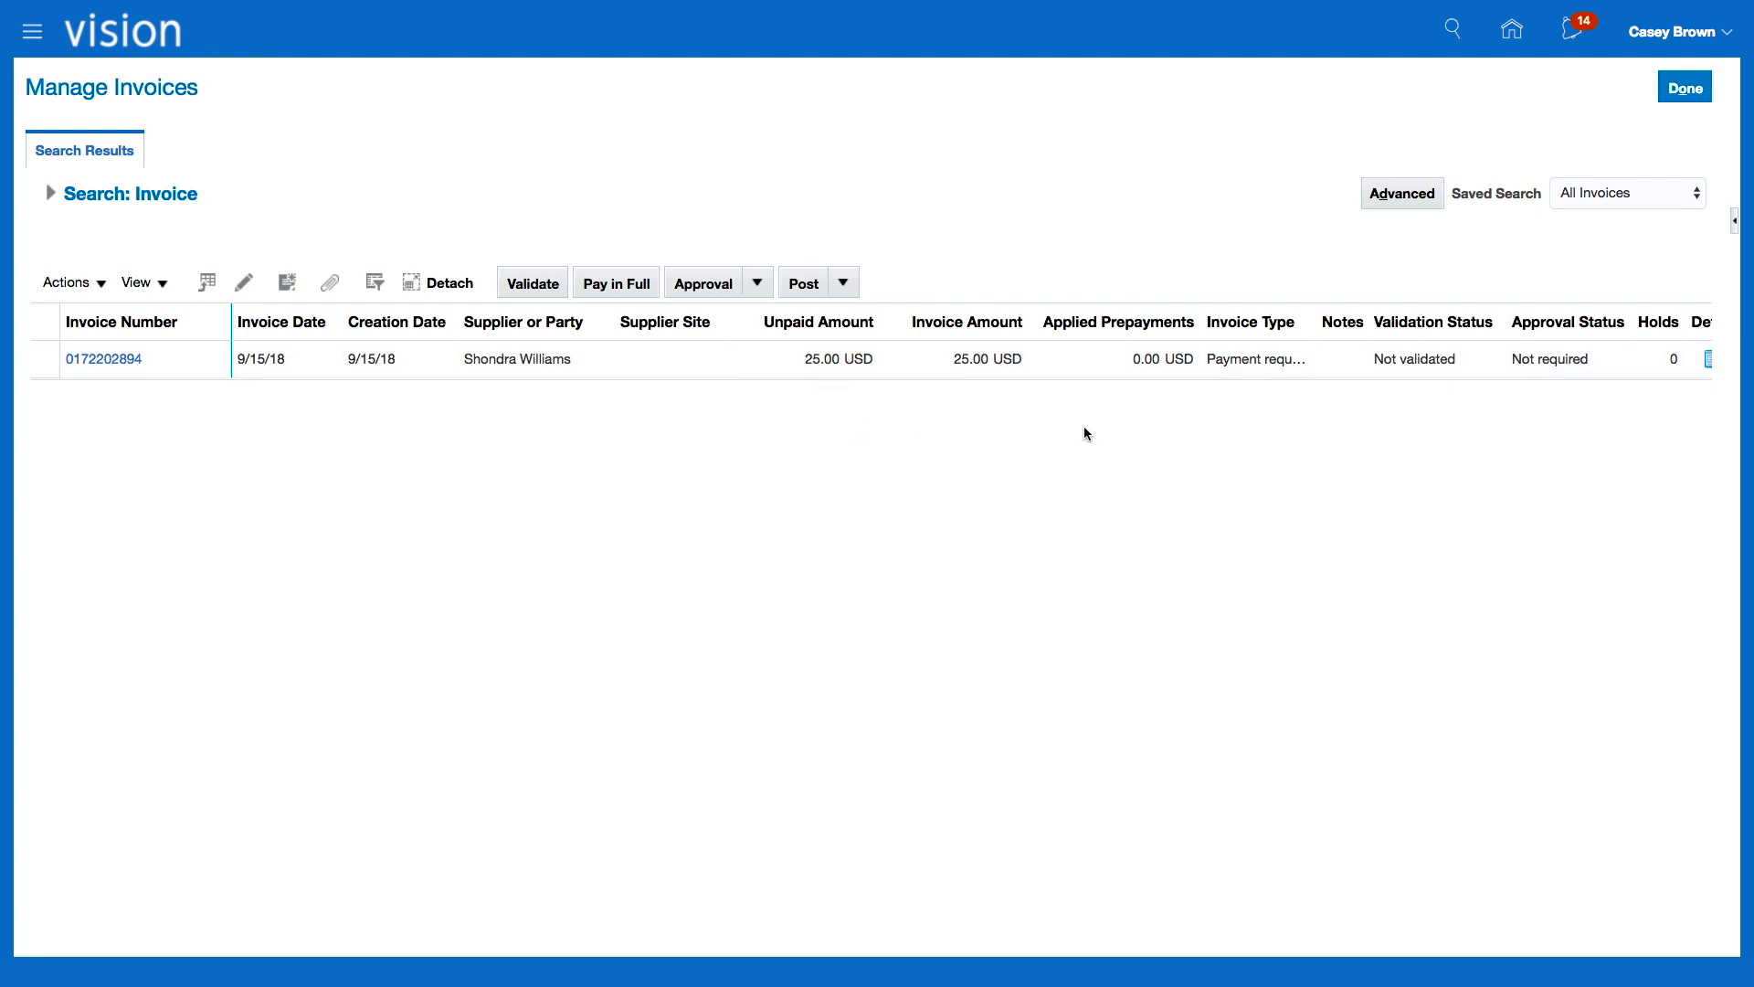
Validate the Payment request invoice in the search results and open its invoice details.
left_click(194, 362)
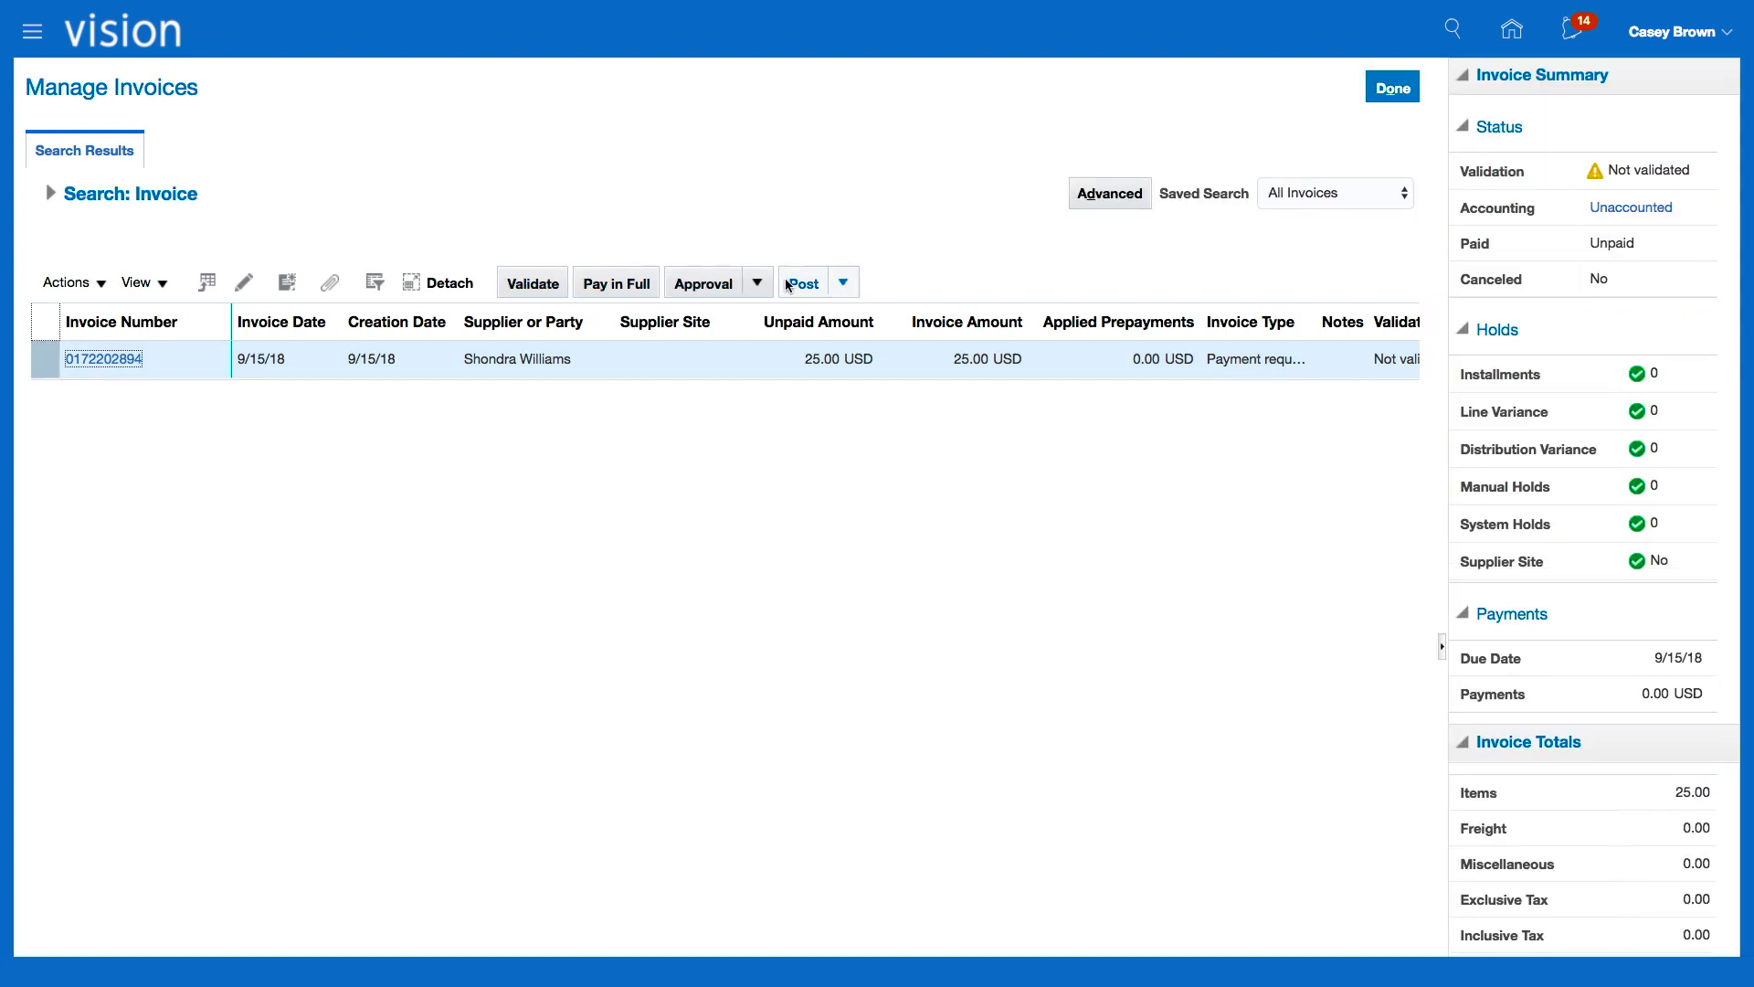
left_click(534, 286)
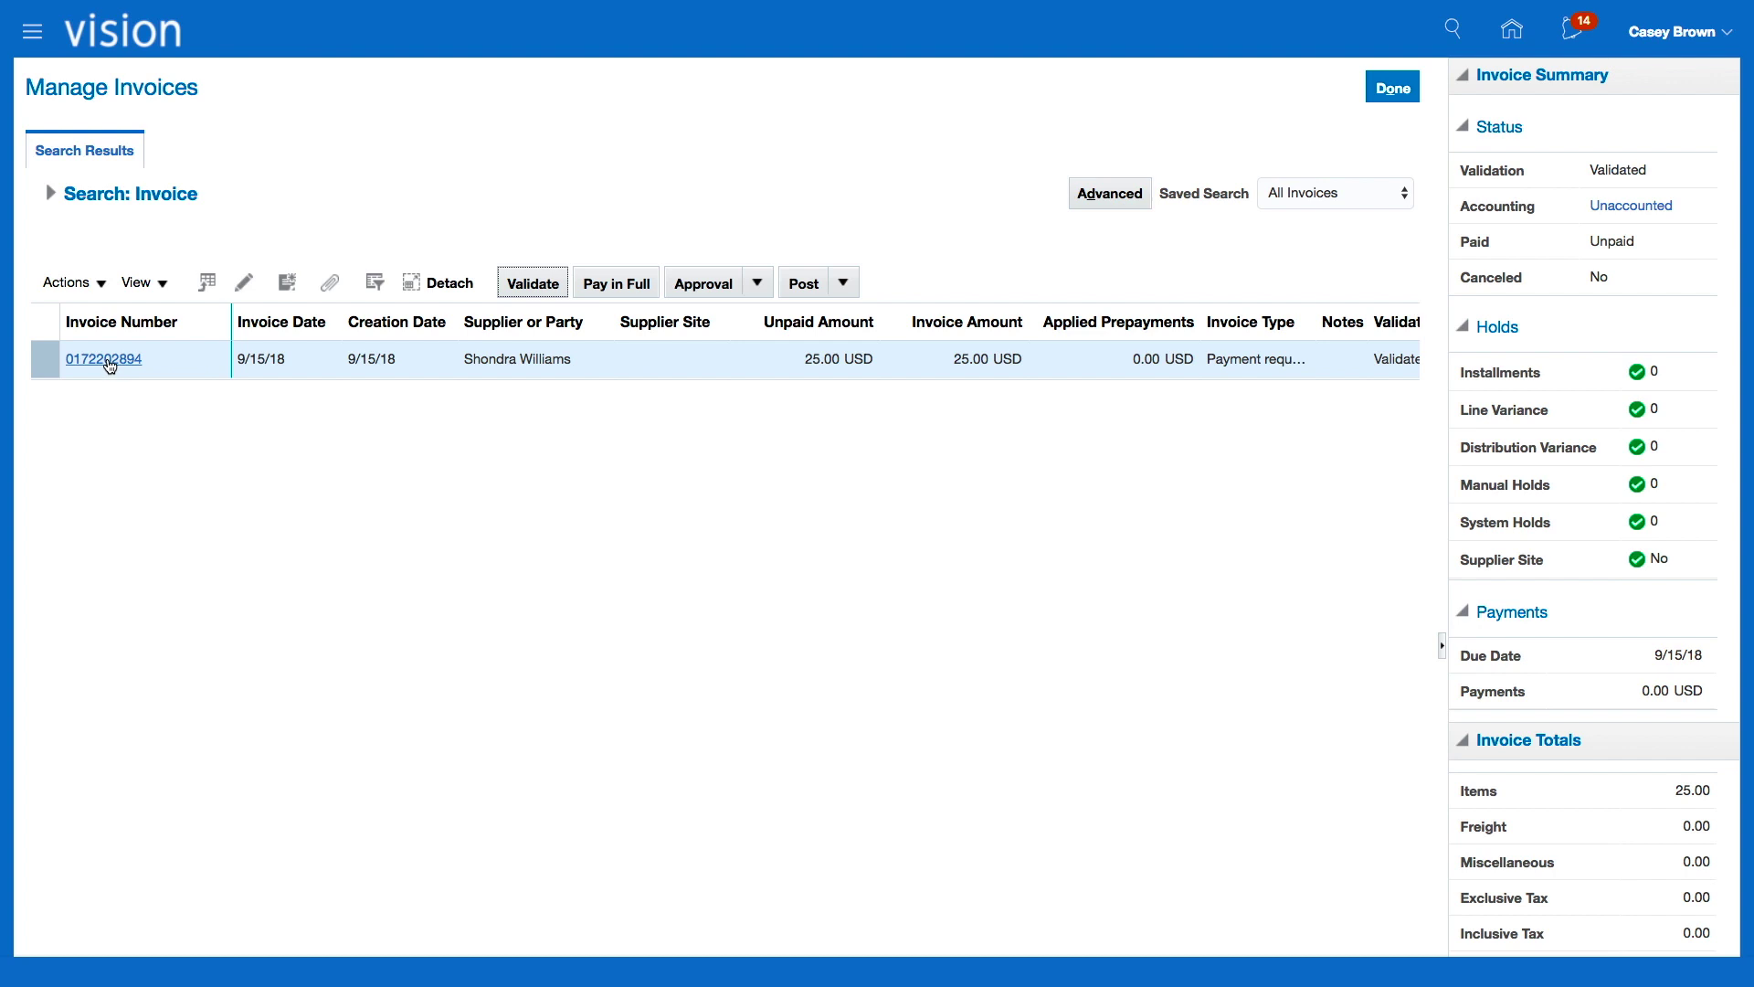
left_click(106, 359)
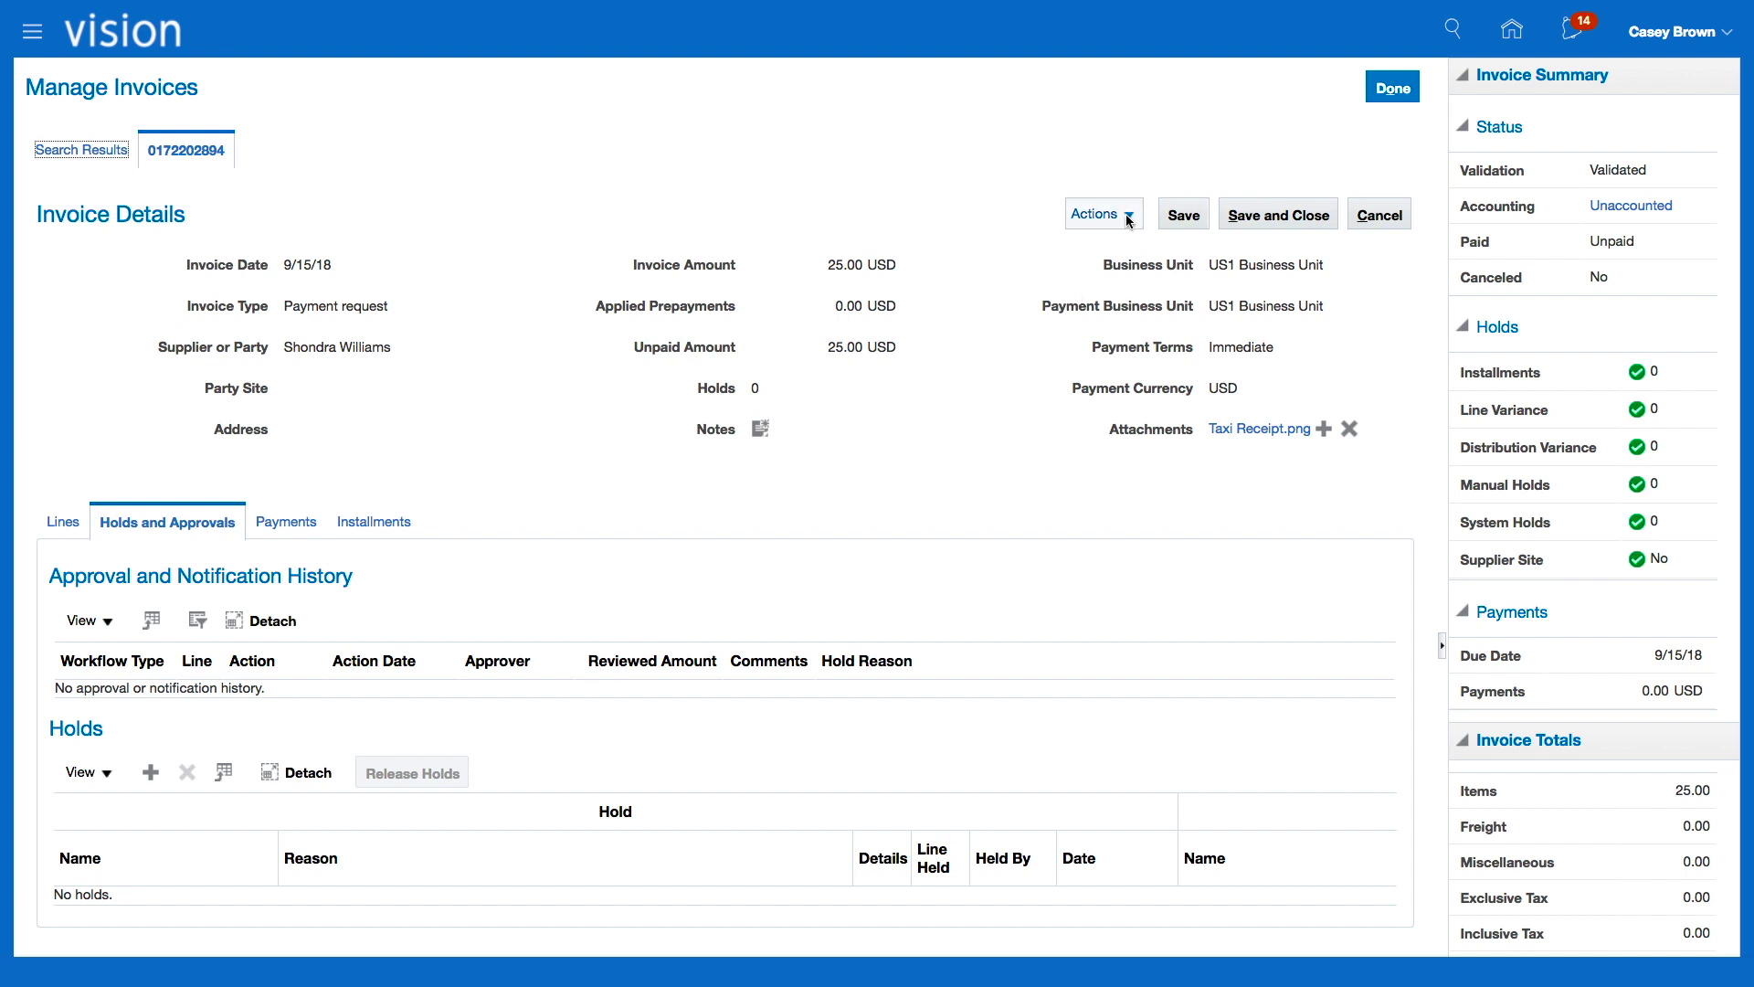
Post the validated invoice to the ledger and view its accounting lines in US Primary Ledger.
left_click(1129, 217)
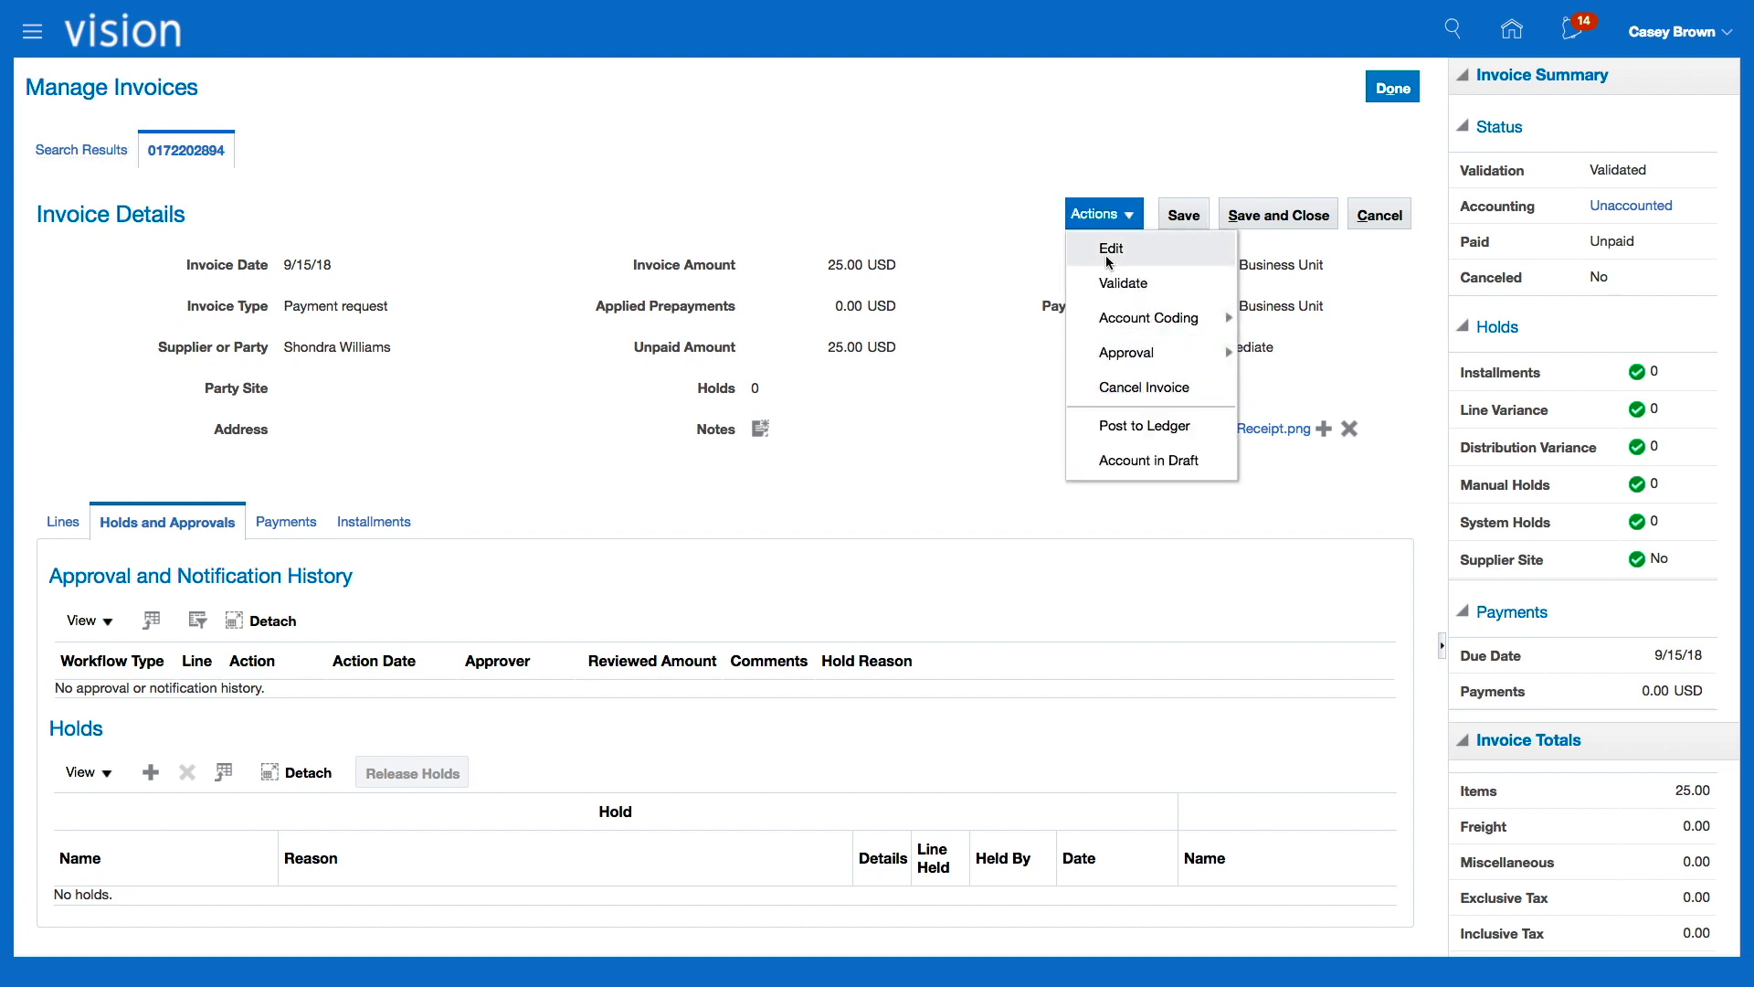
left_click(1155, 426)
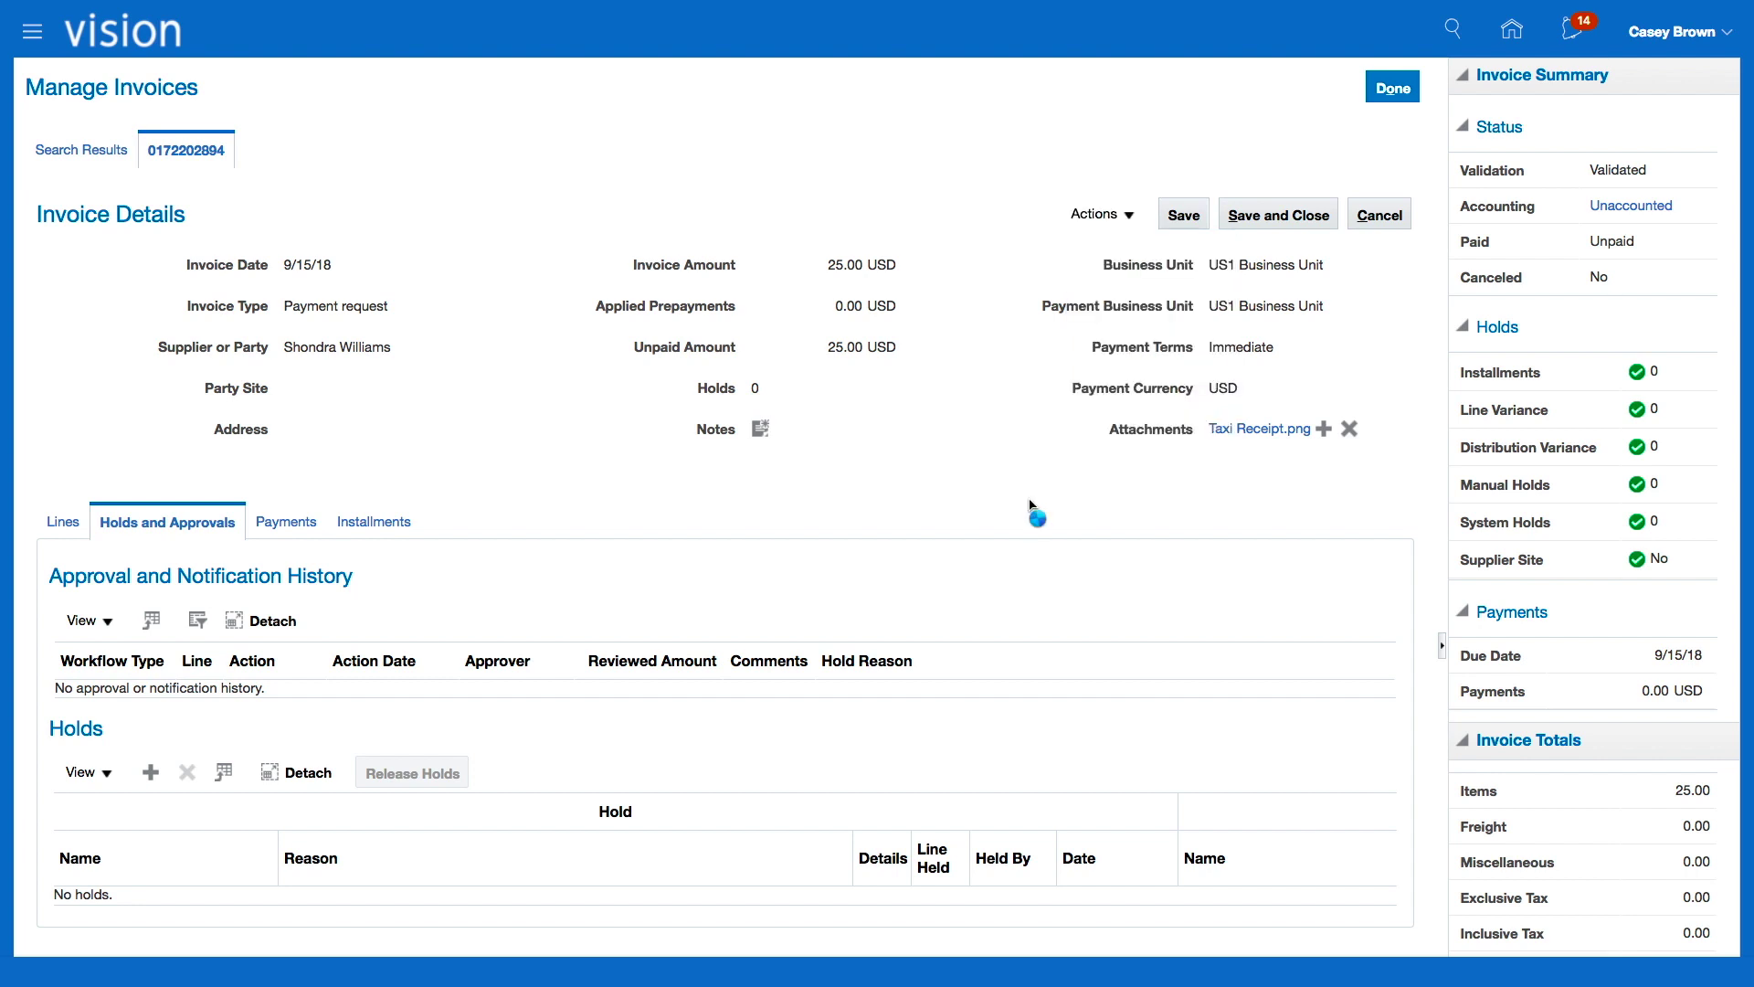
left_click(874, 544)
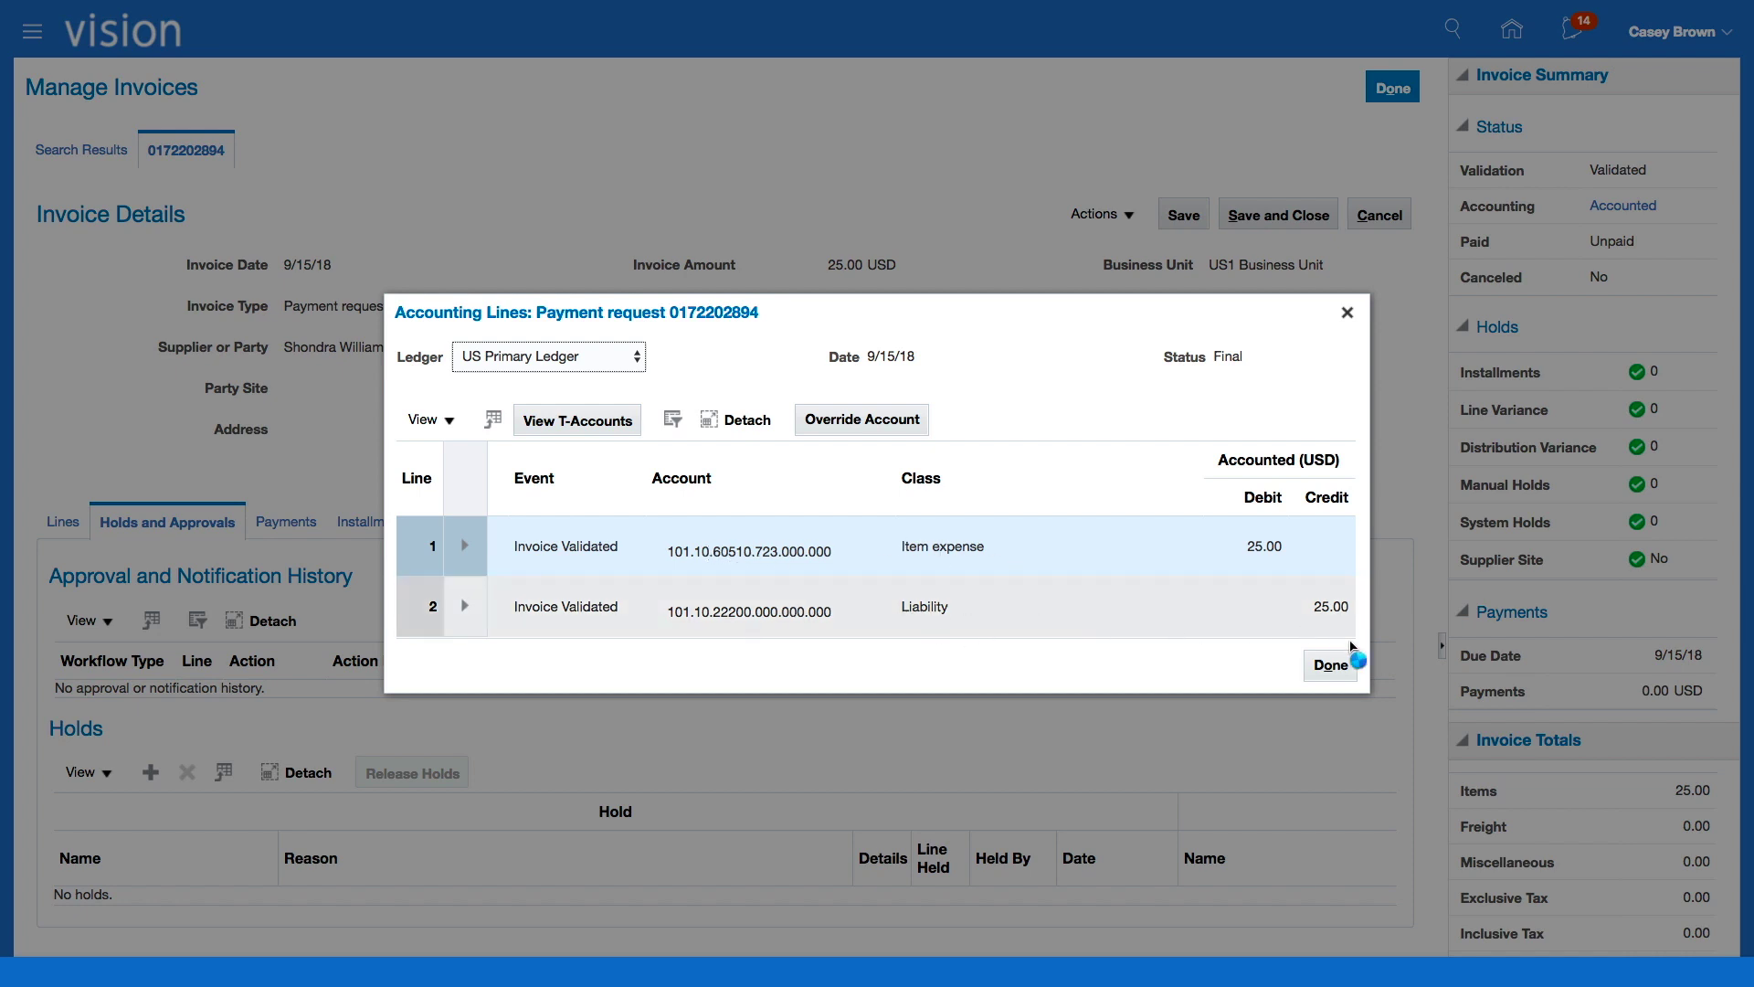
left_click(1326, 668)
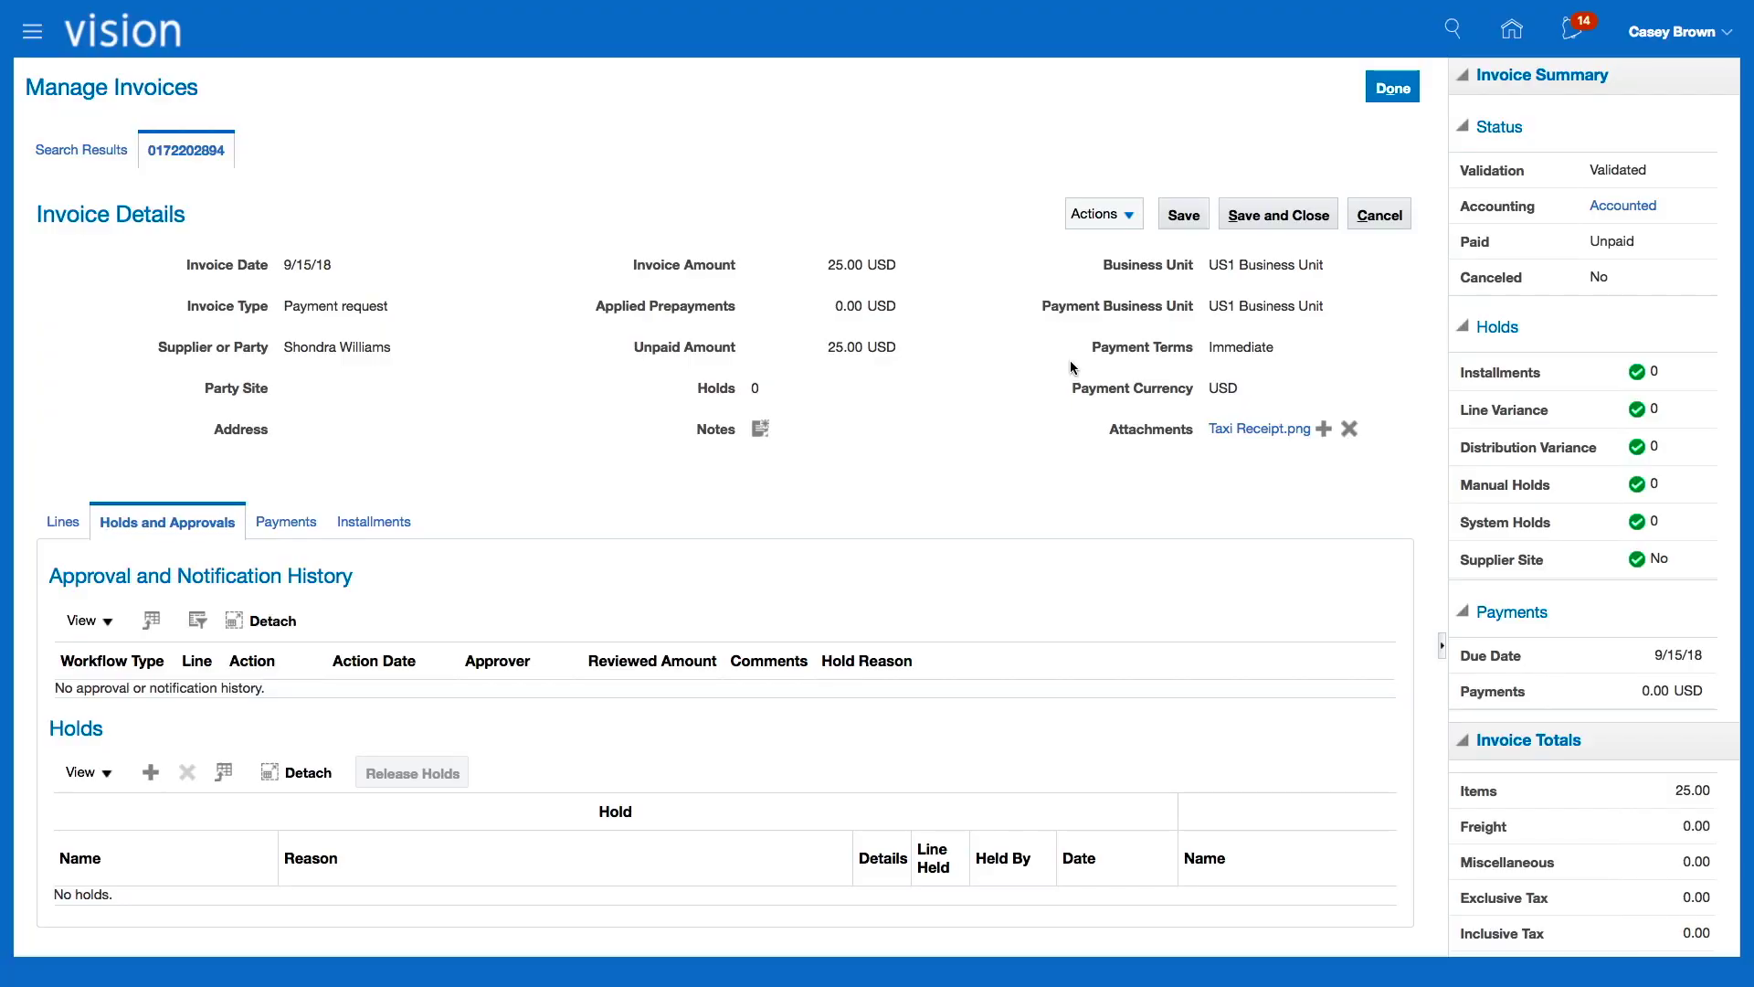
Save and close the posted invoice to return to the search results.
left_click(1130, 218)
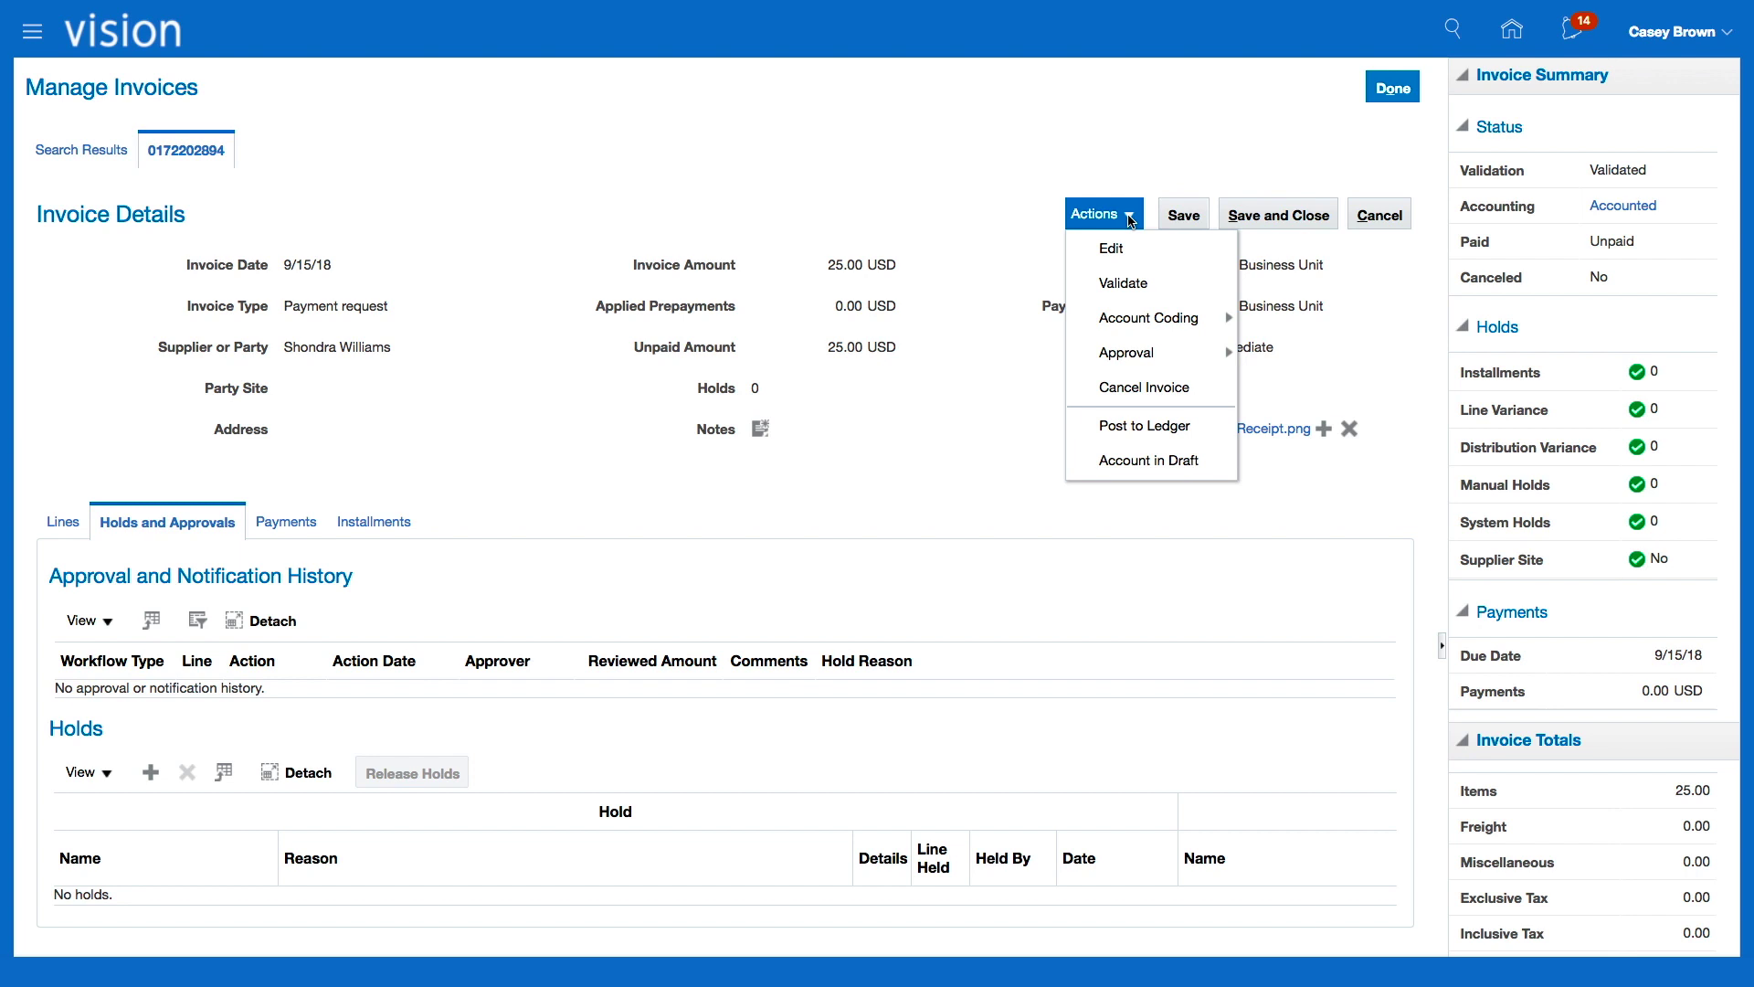
mouse_move(1175, 327)
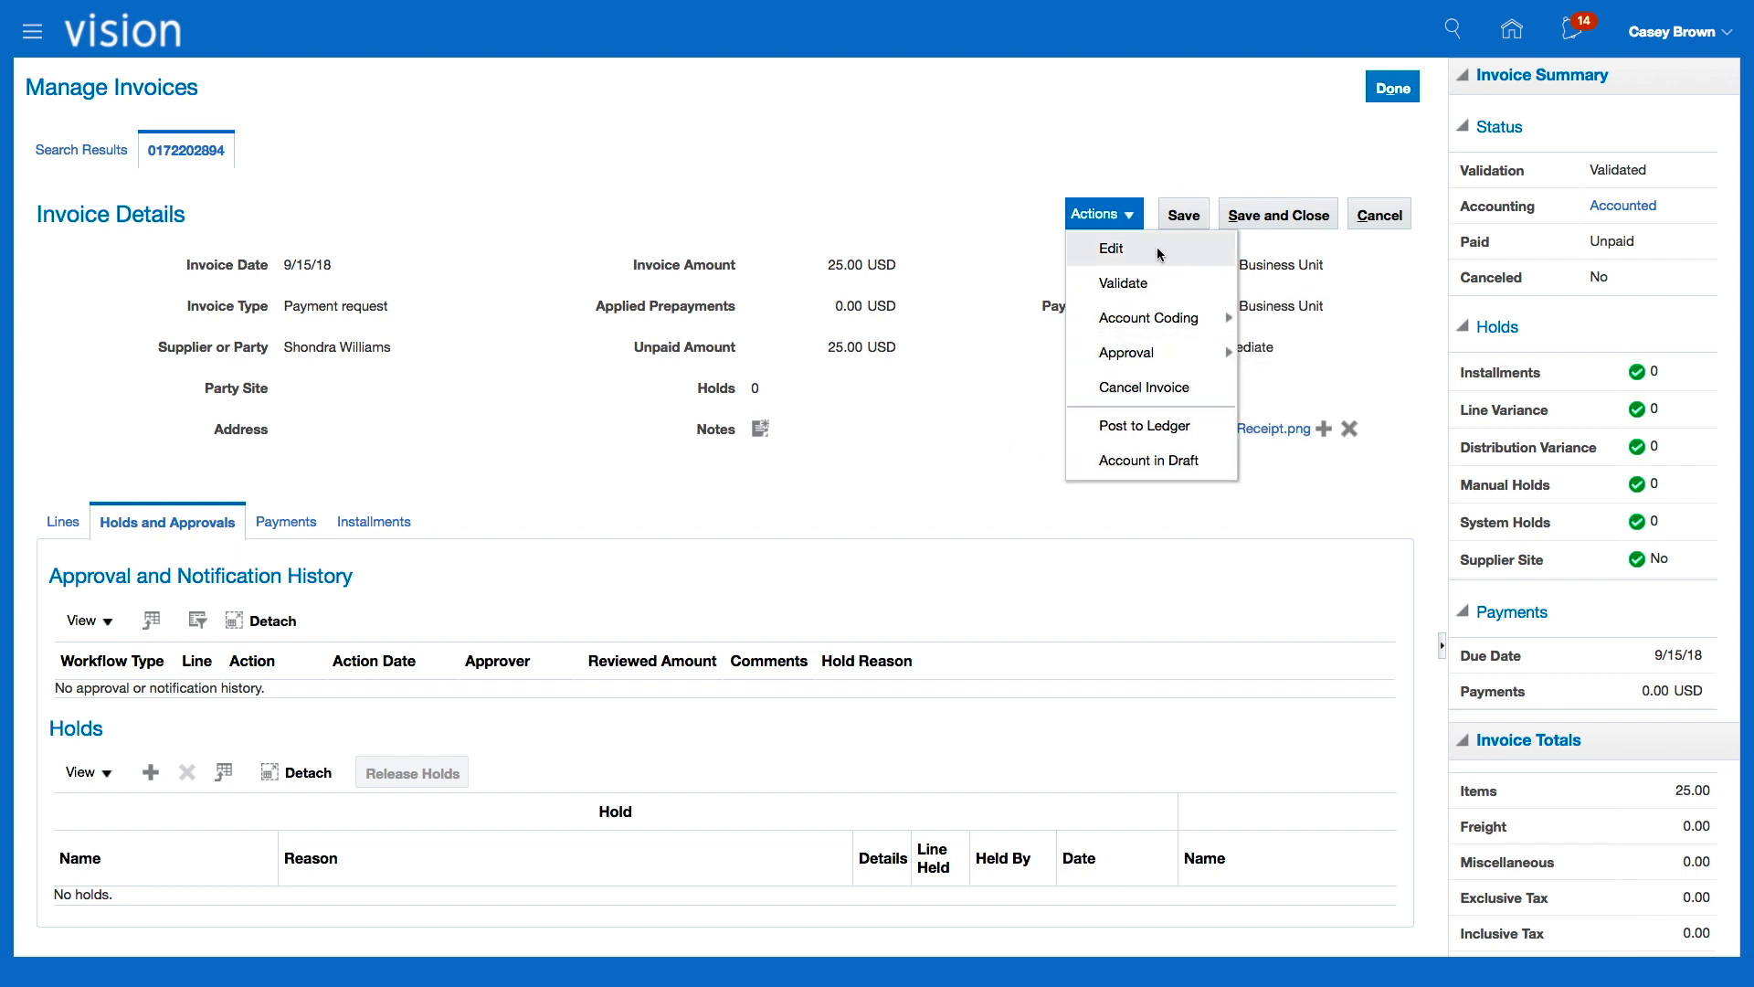
left_click(1367, 252)
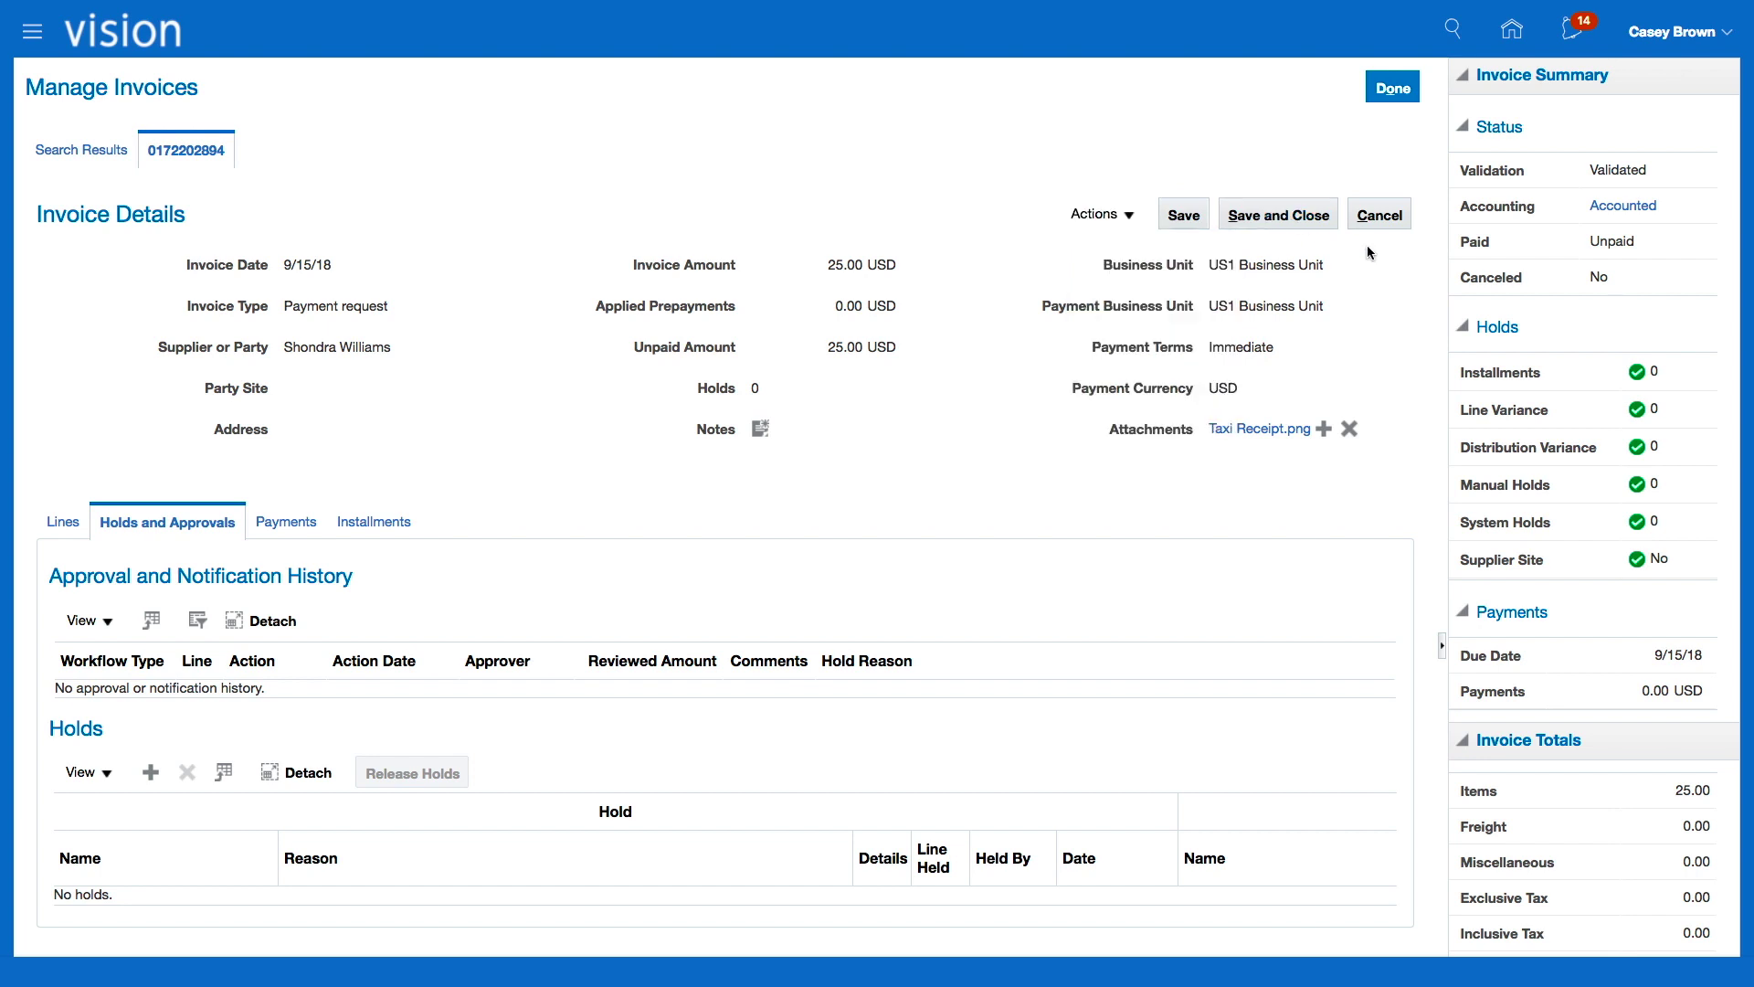
left_click(1265, 216)
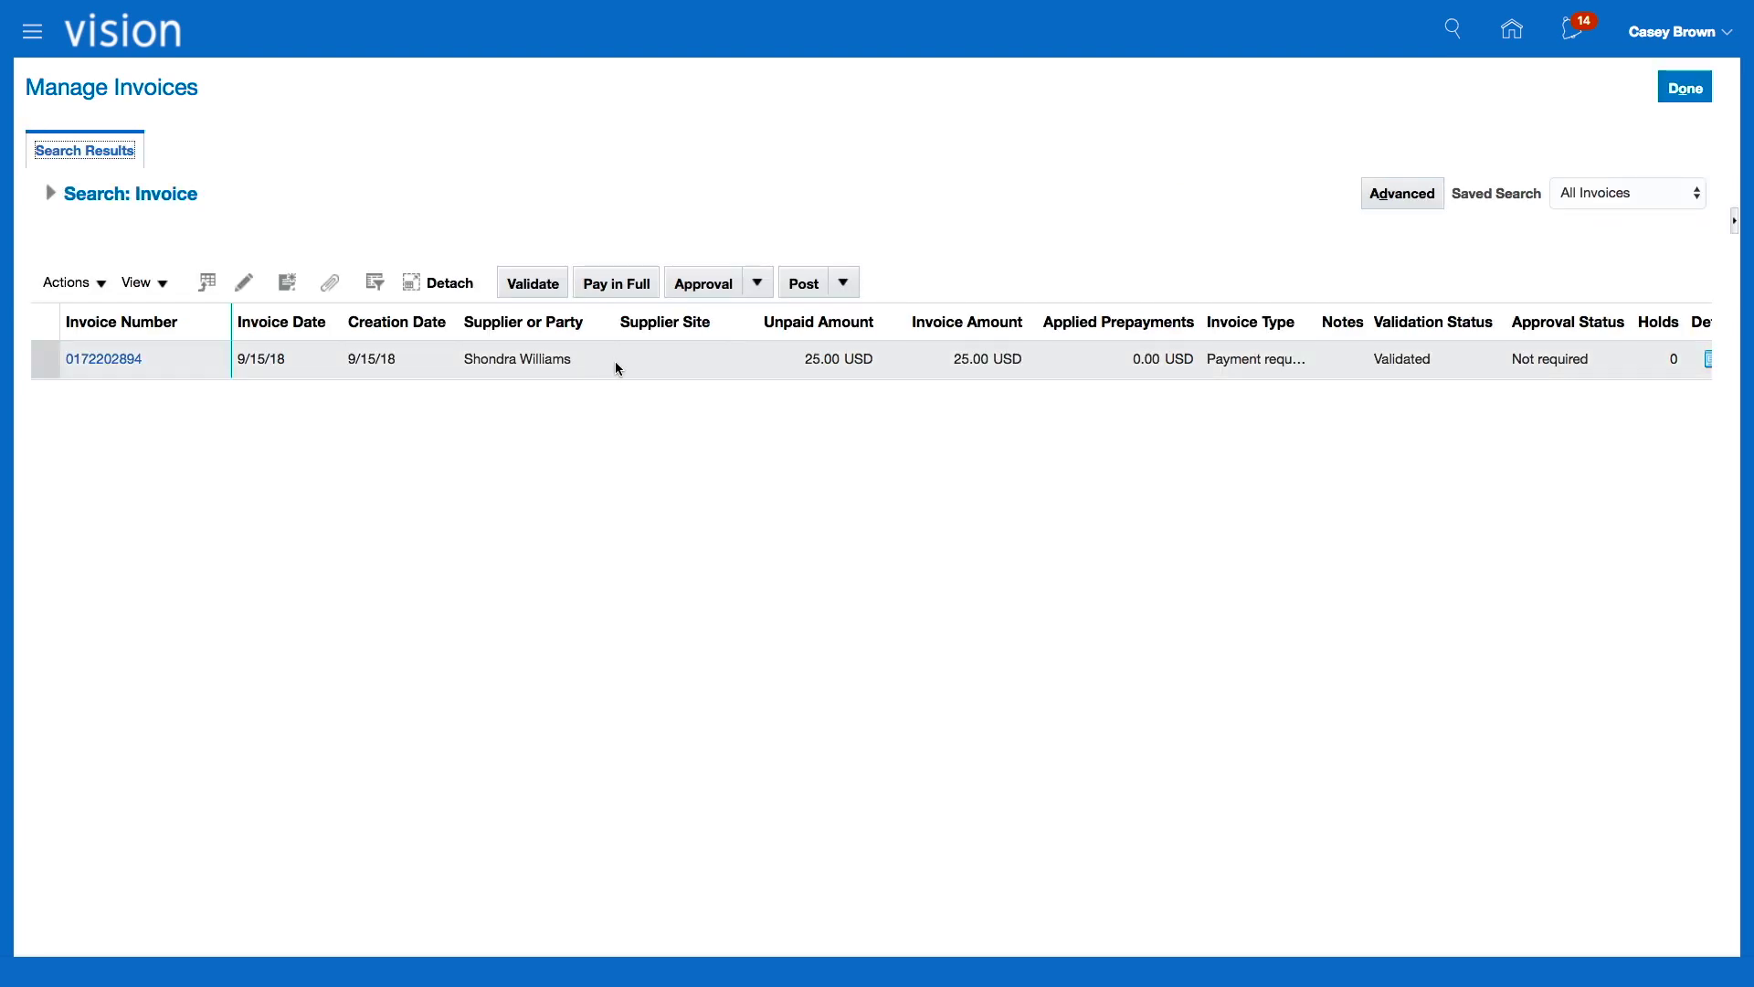
Start paying the invoice in full from the BofA bank account with the Standard Check payment process profile.
left_click(617, 363)
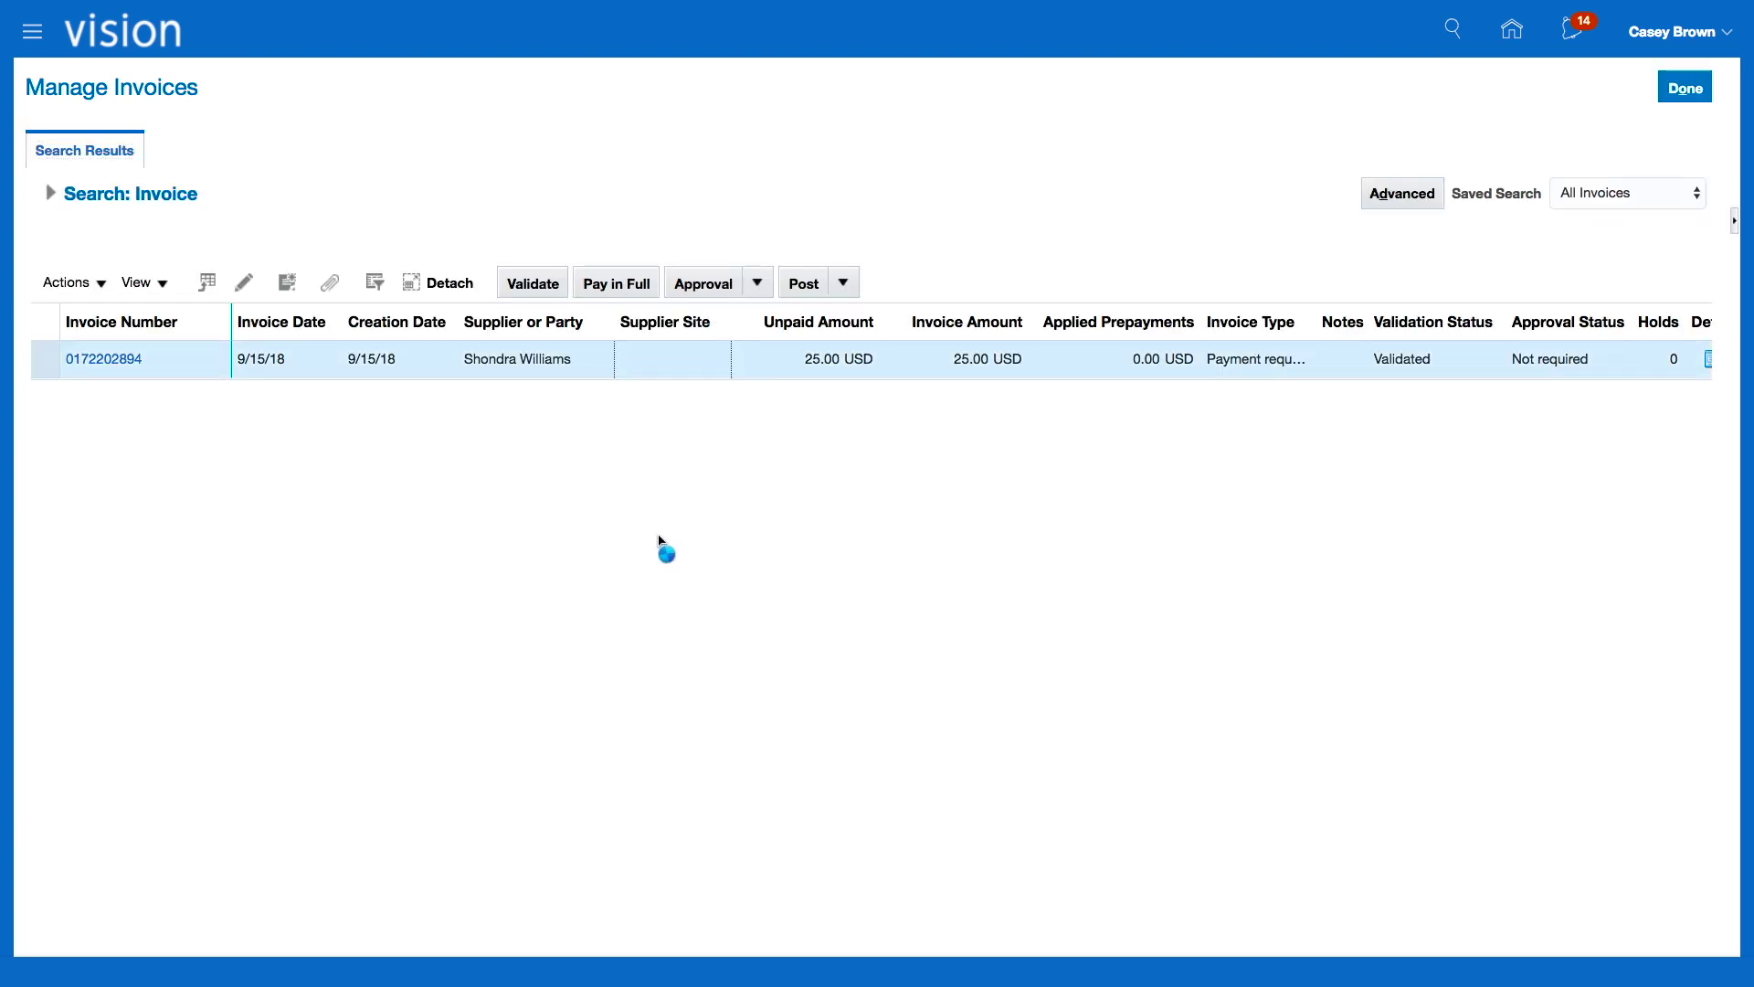
left_click(620, 285)
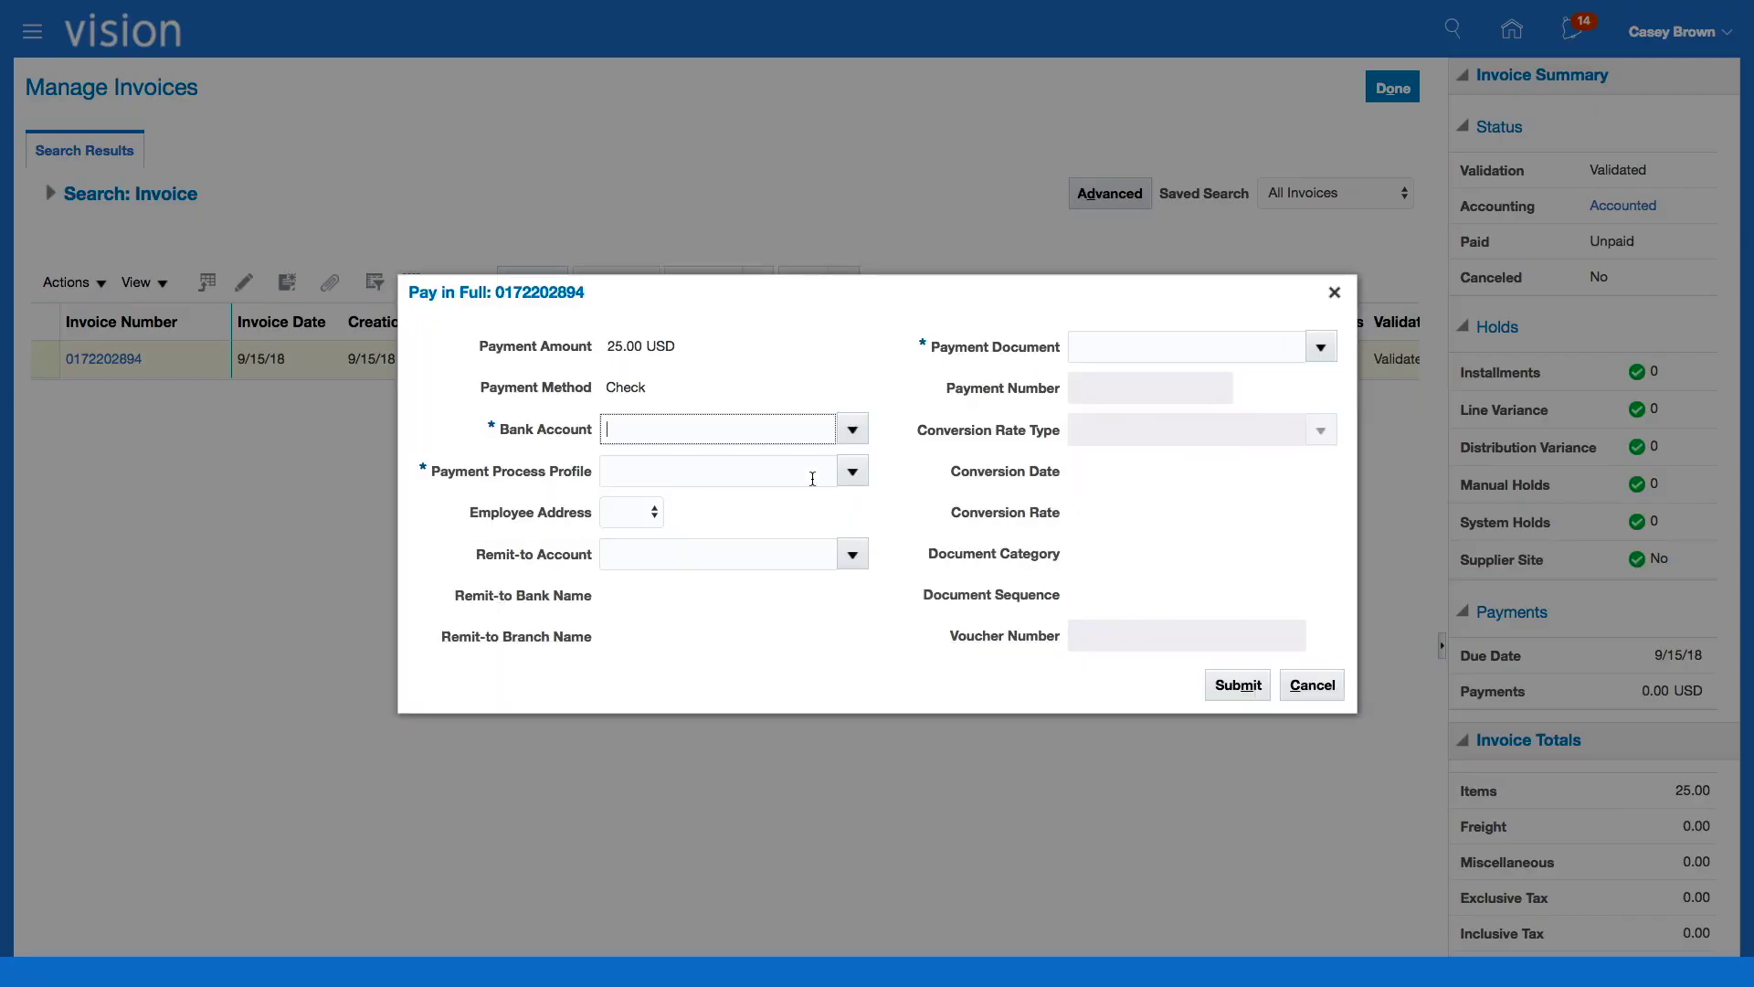
left_click(851, 429)
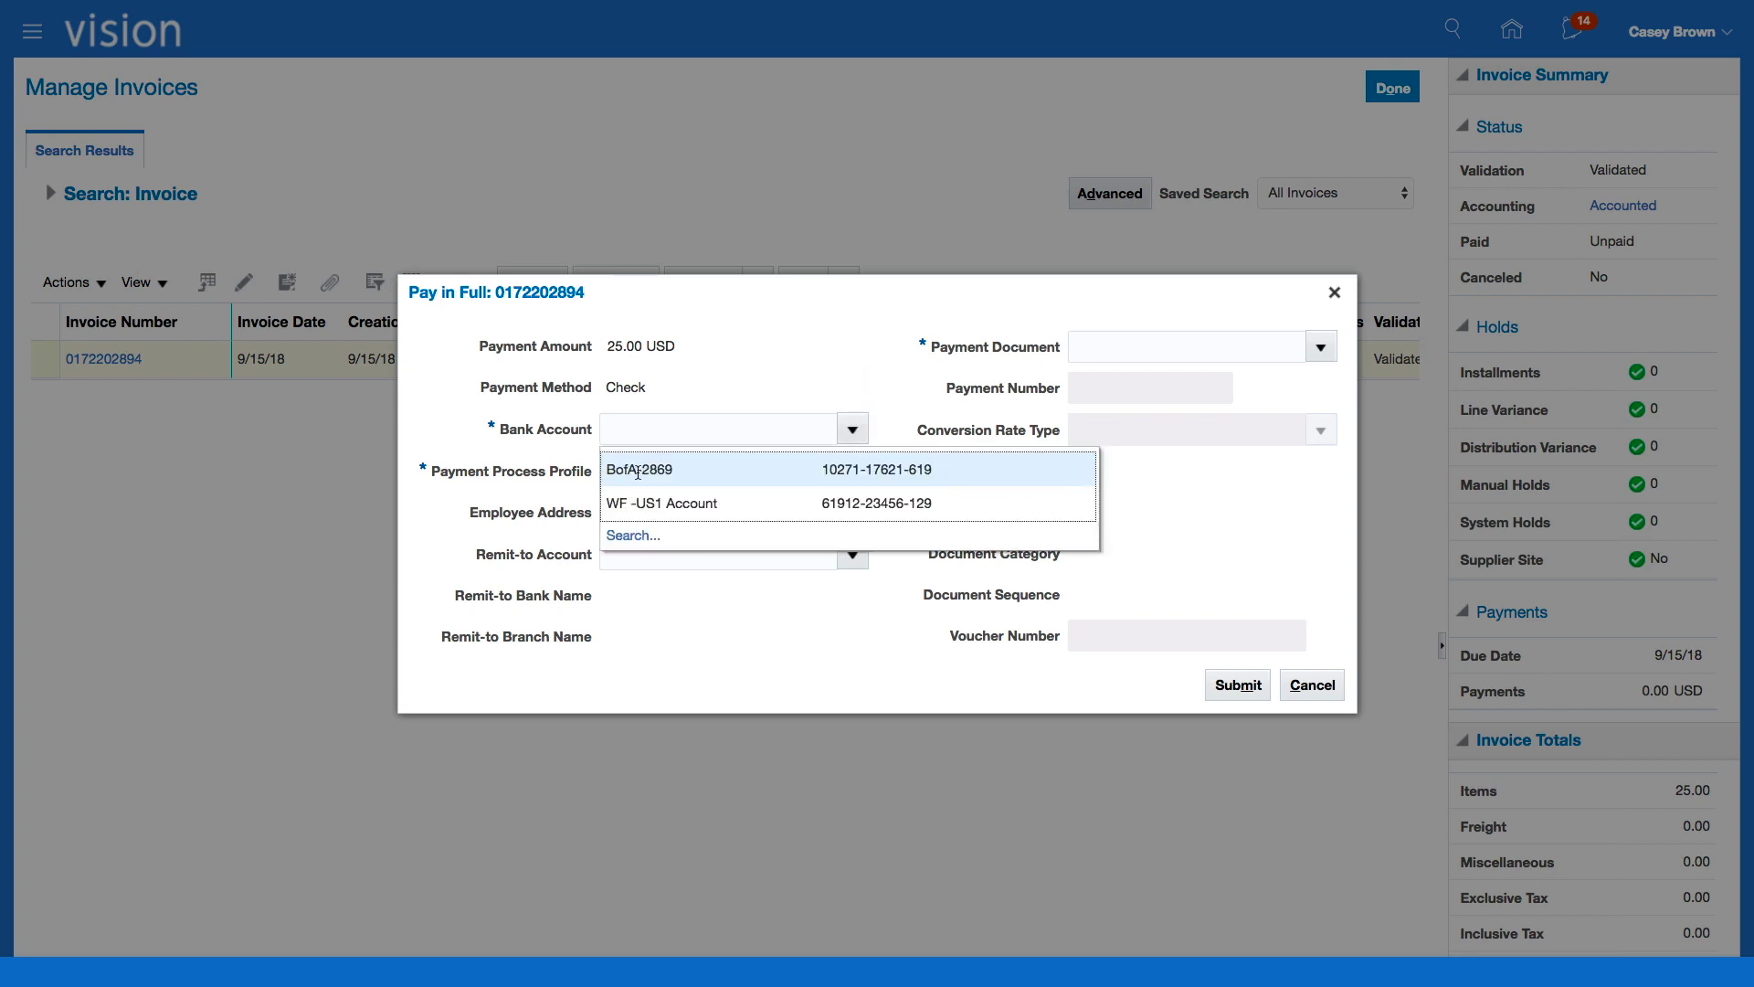
left_click(640, 470)
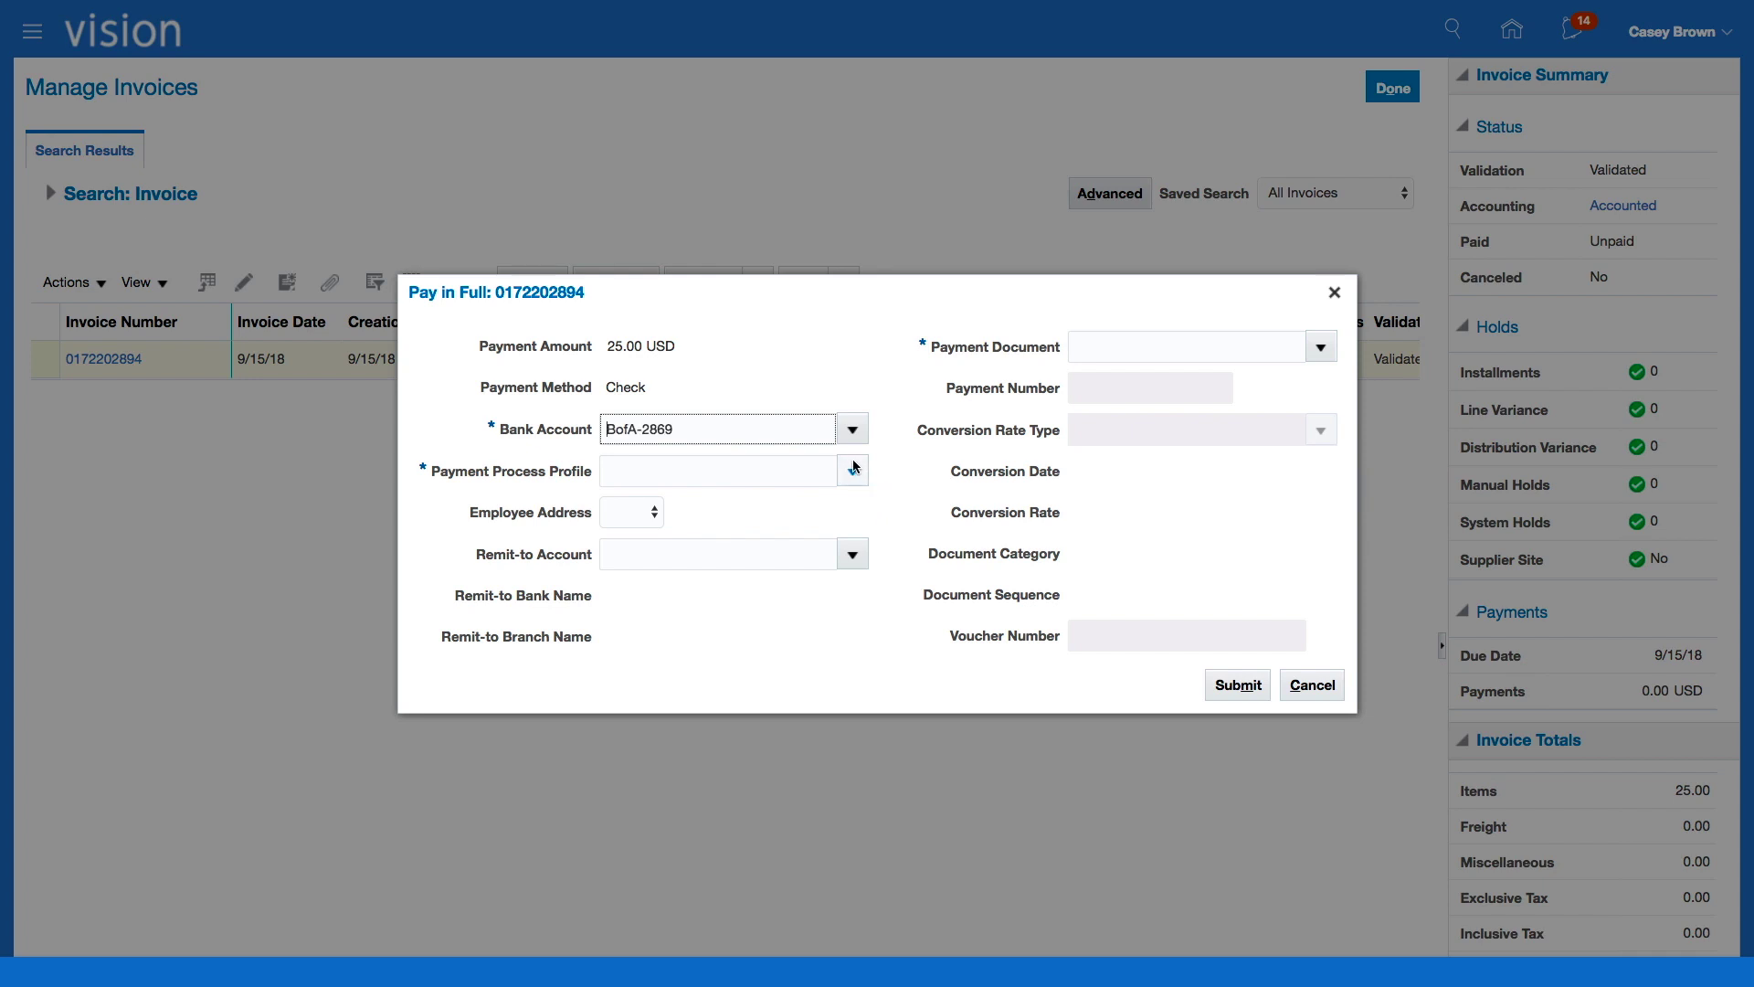
left_click(854, 471)
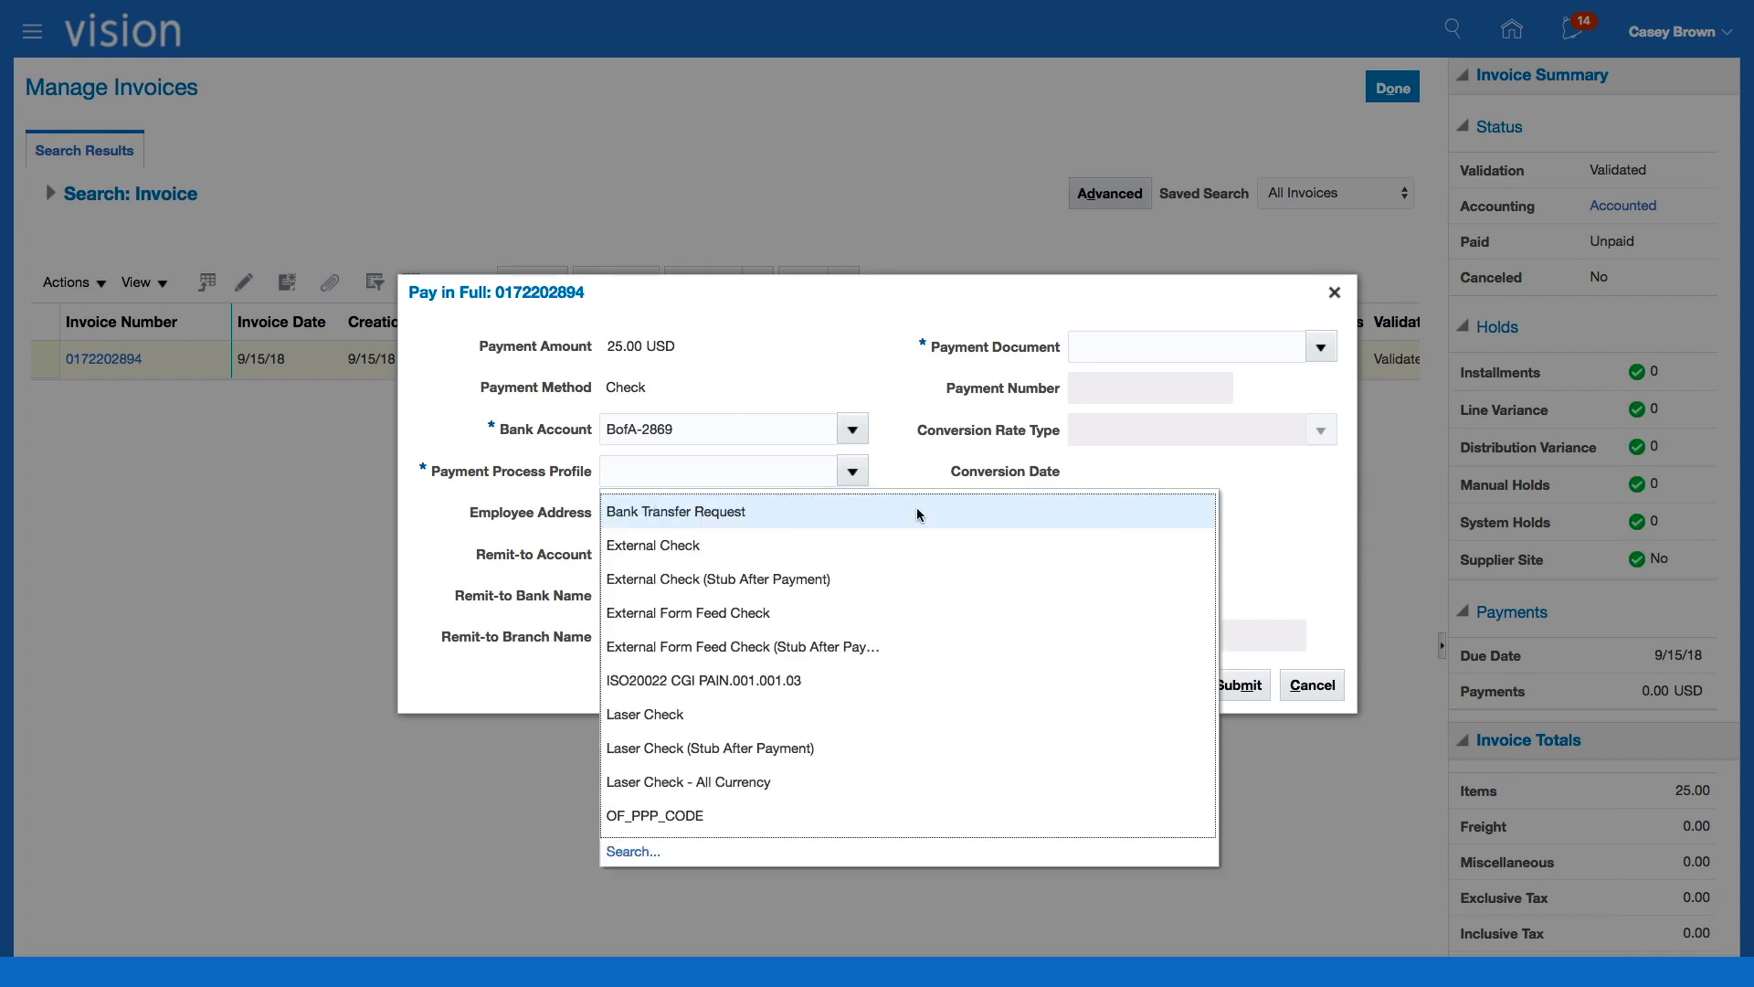
scroll(858, 719, "down", 3)
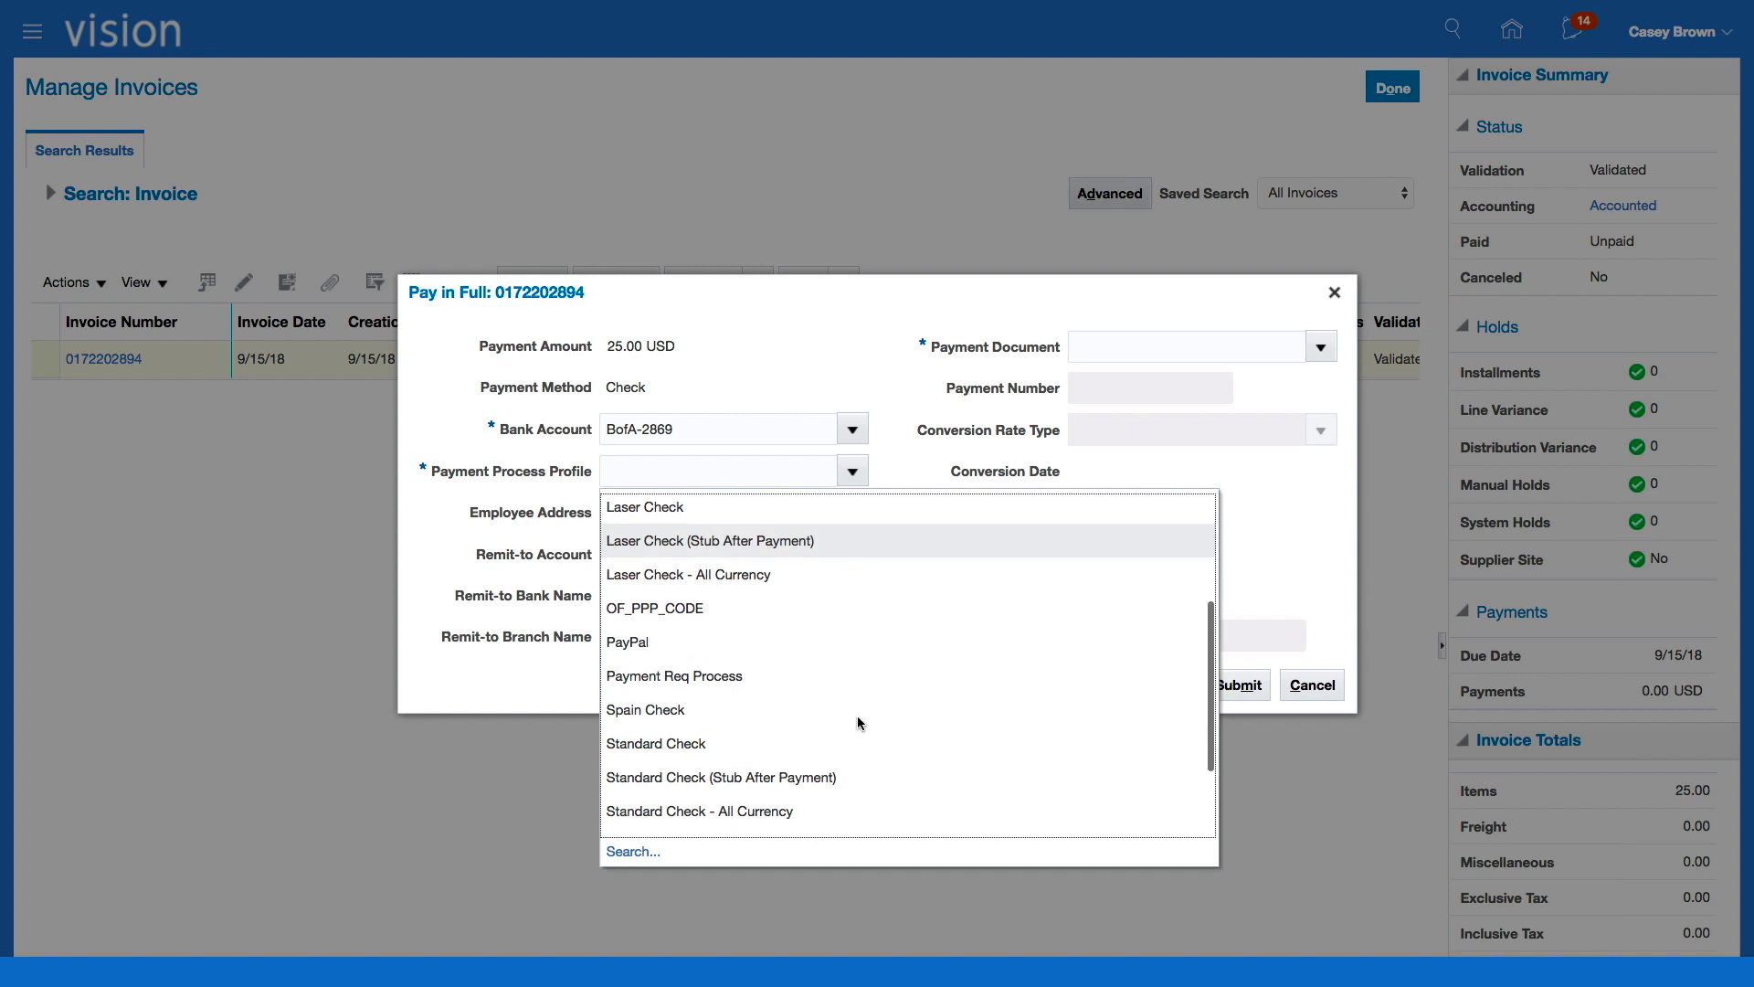
left_click(708, 743)
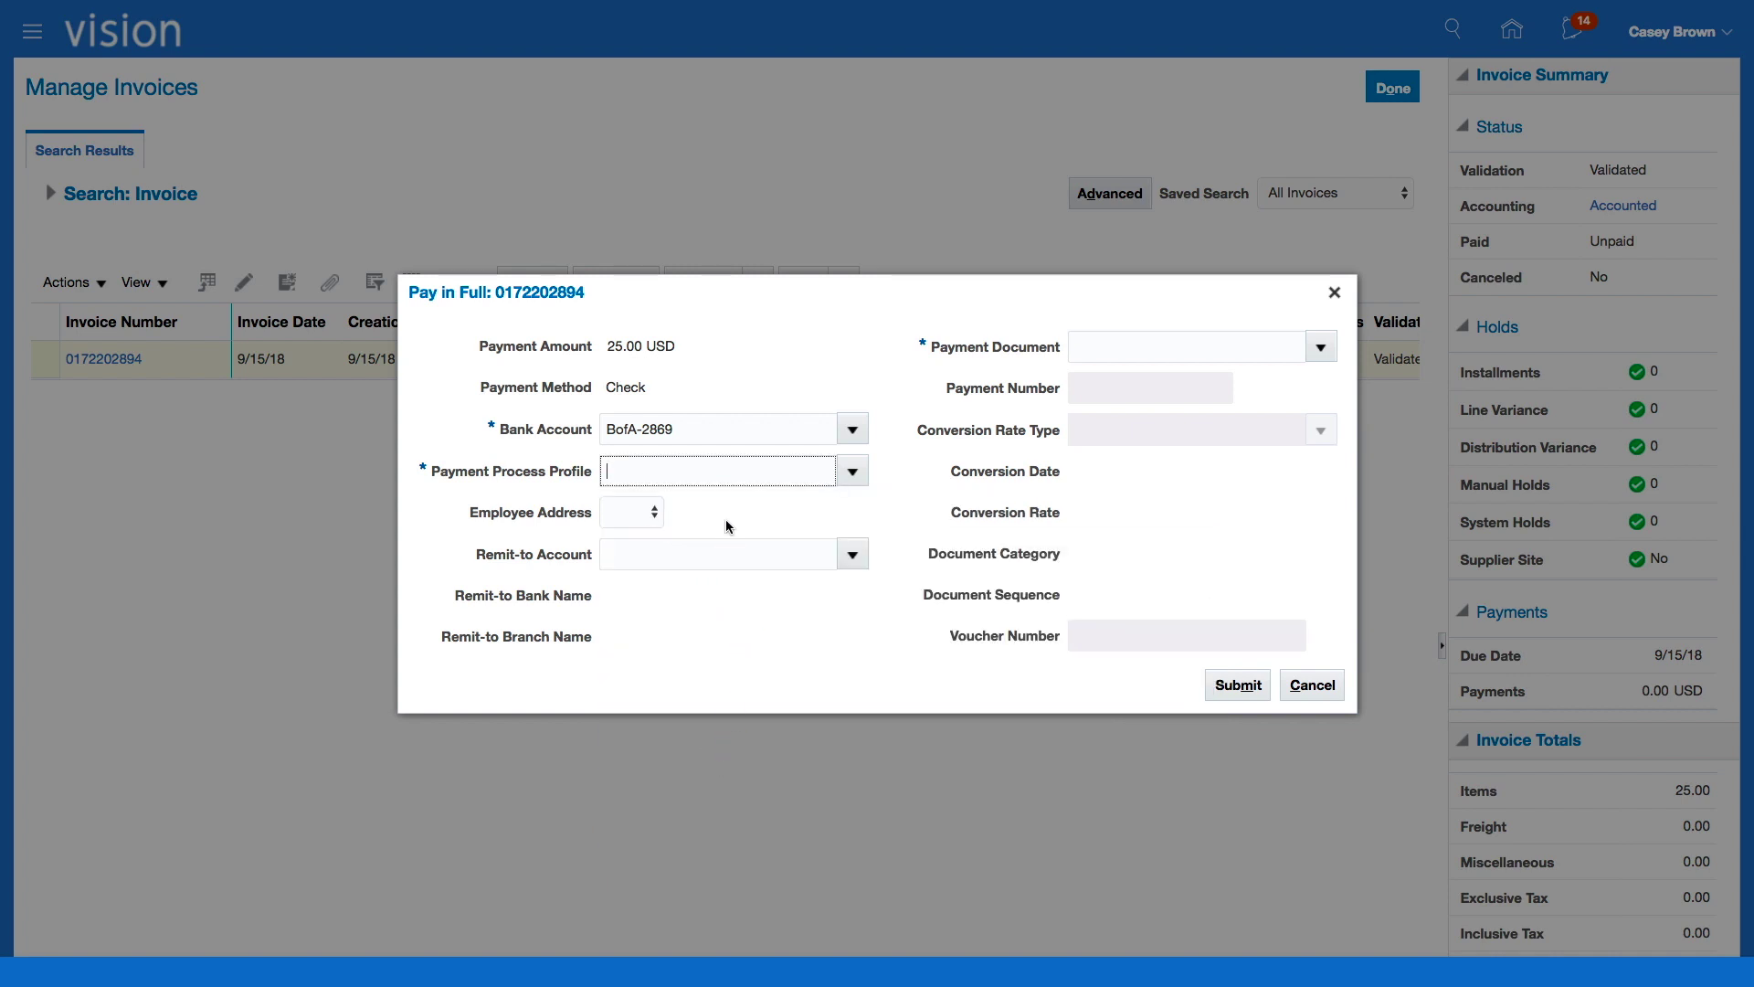
Set the employee address to Office and the payment document to Check Stock A, and submit the payment.
left_click(653, 511)
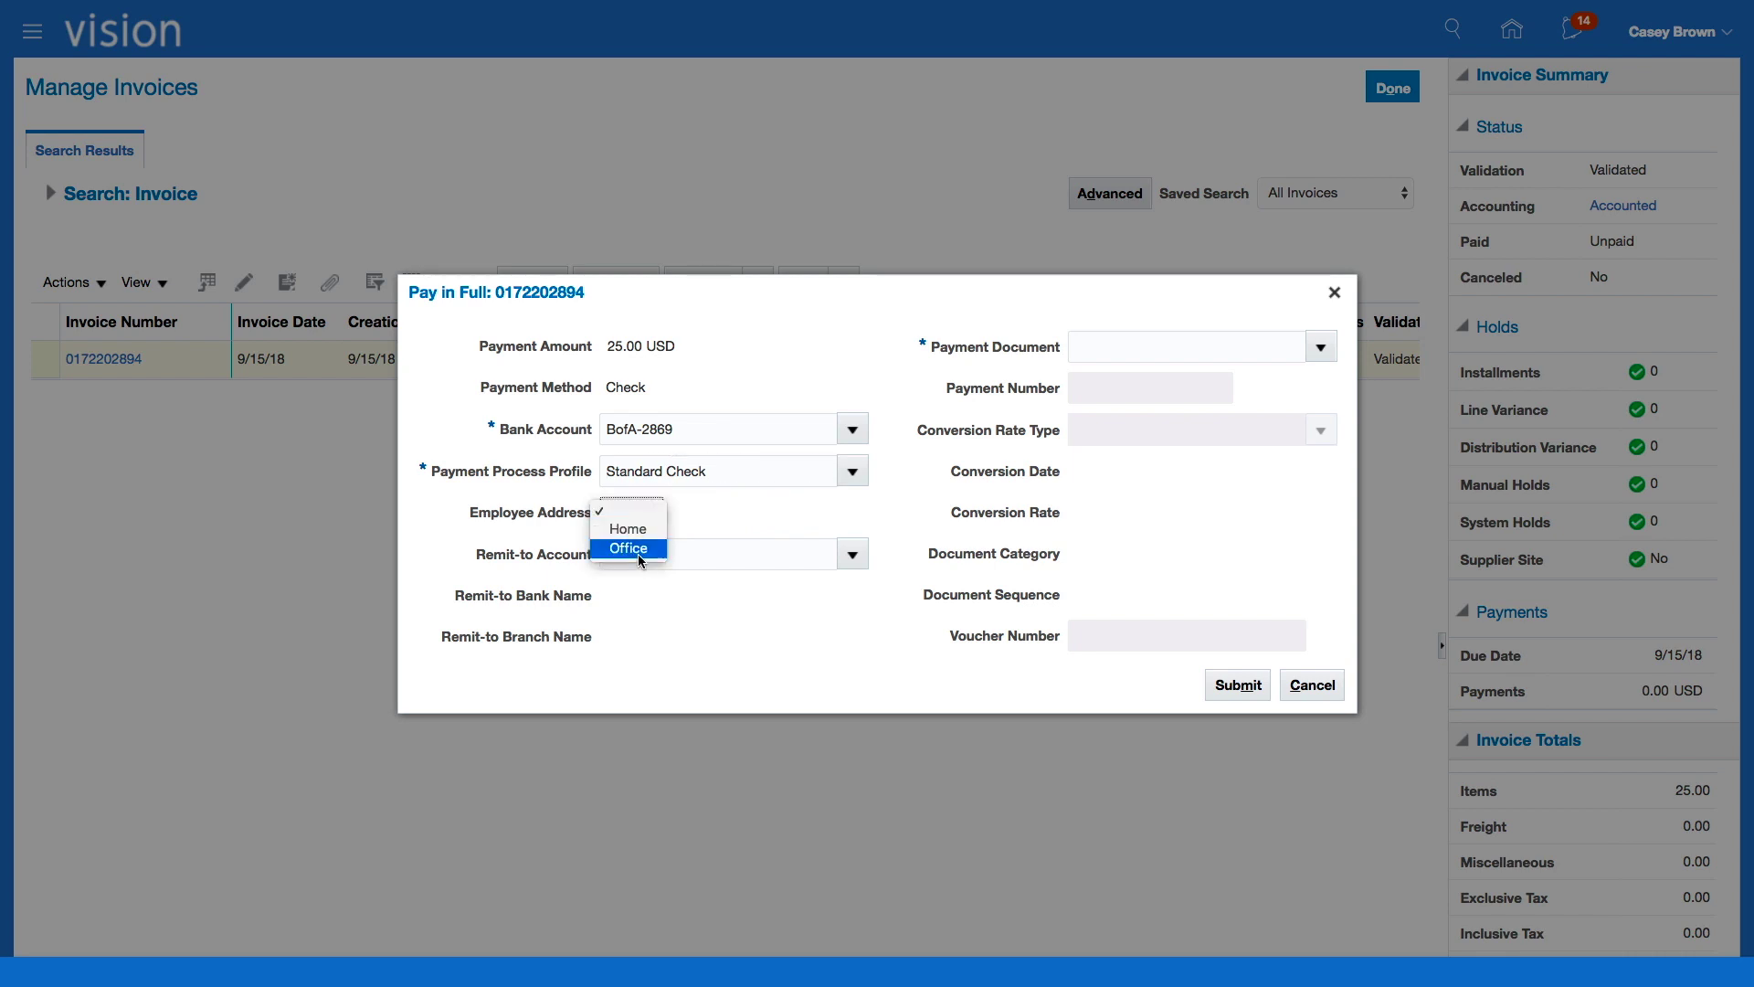
left_click(637, 548)
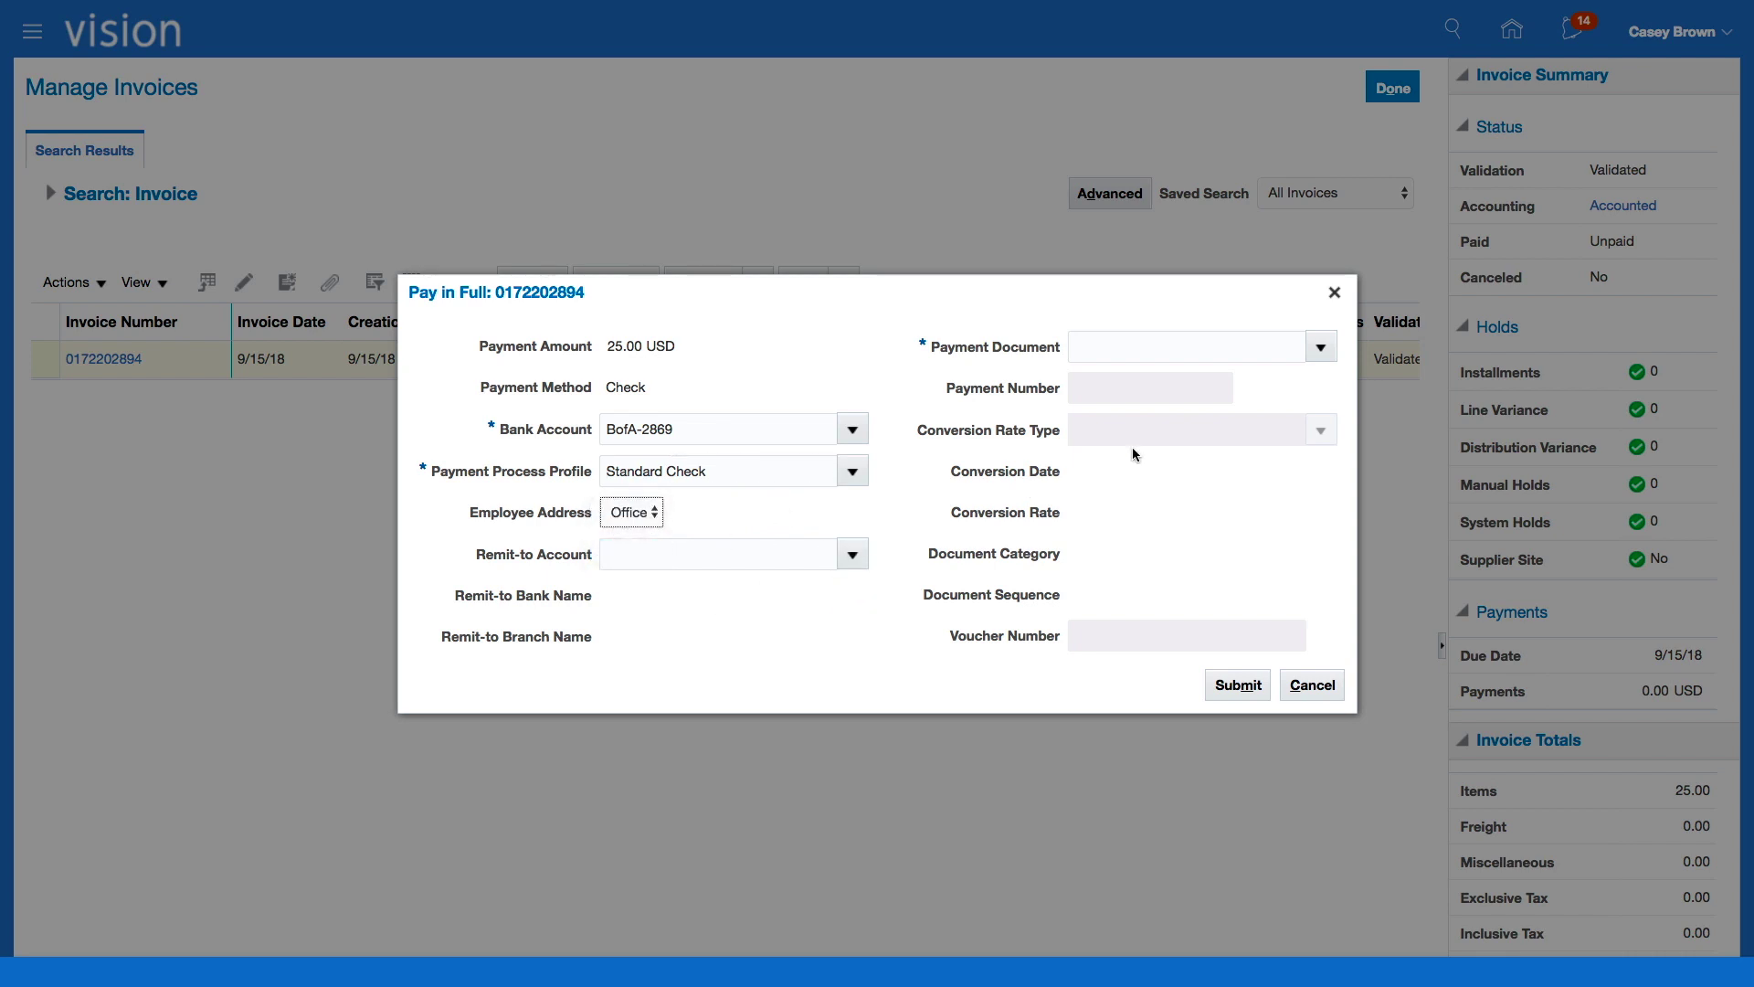
left_click(1320, 348)
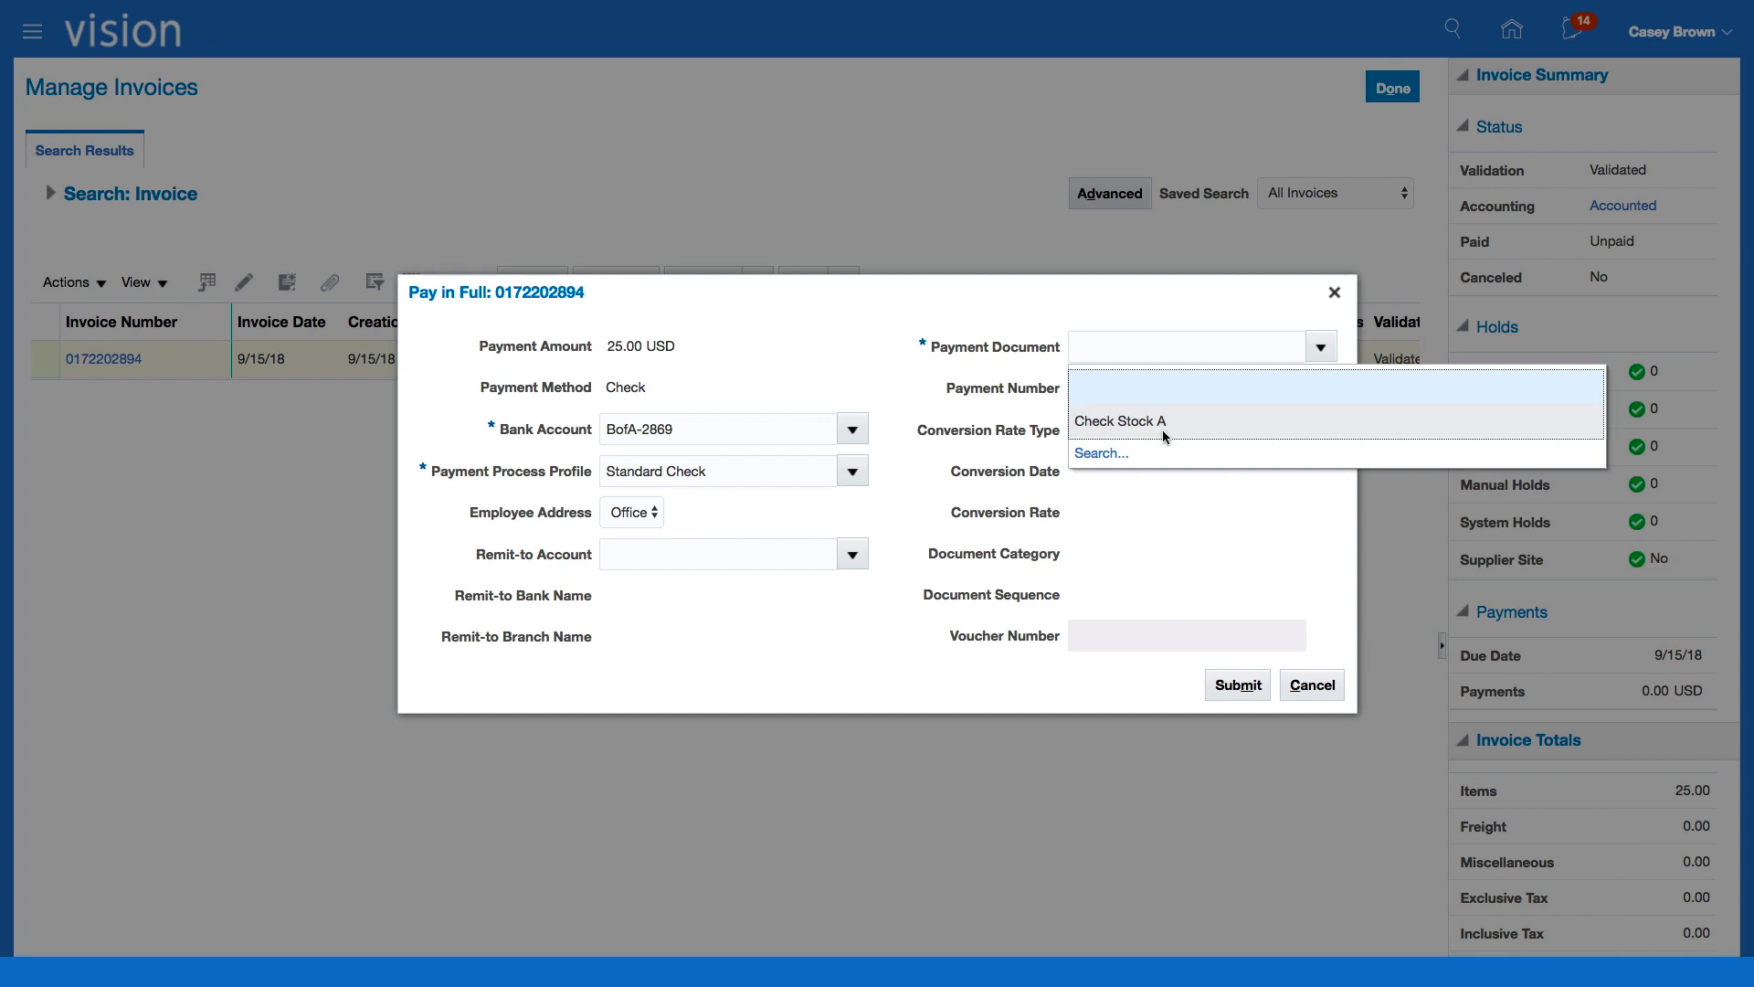
left_click(1138, 420)
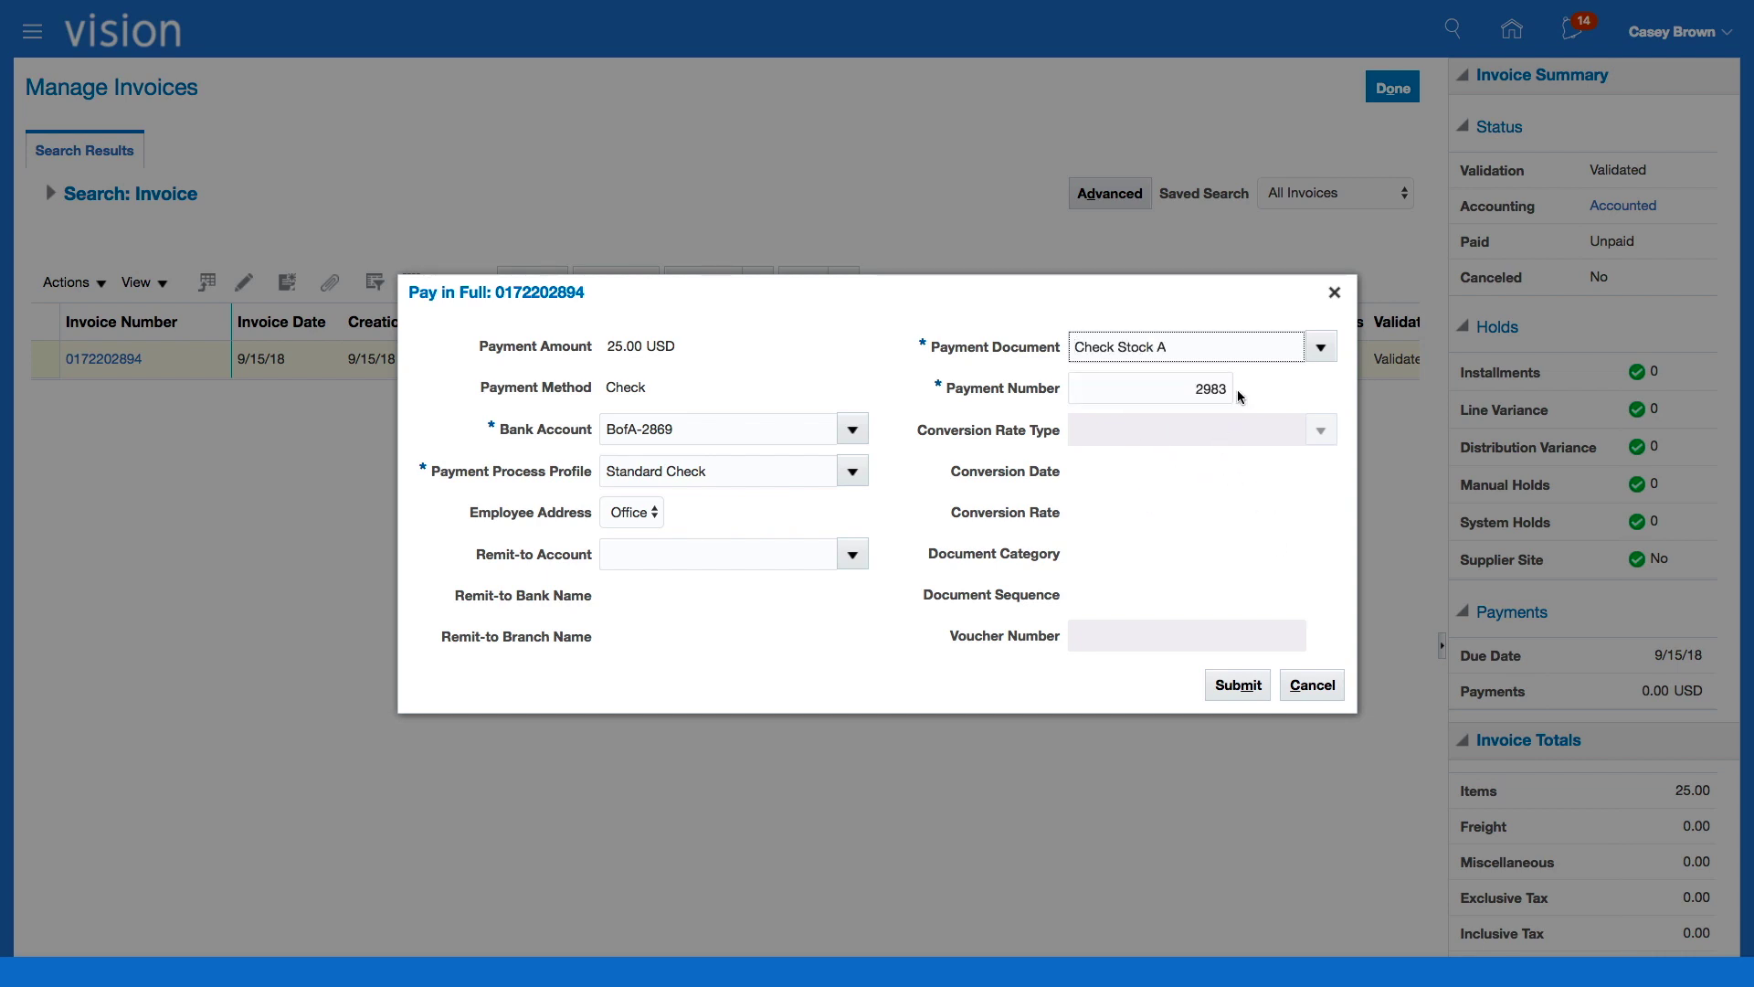
left_click(1235, 692)
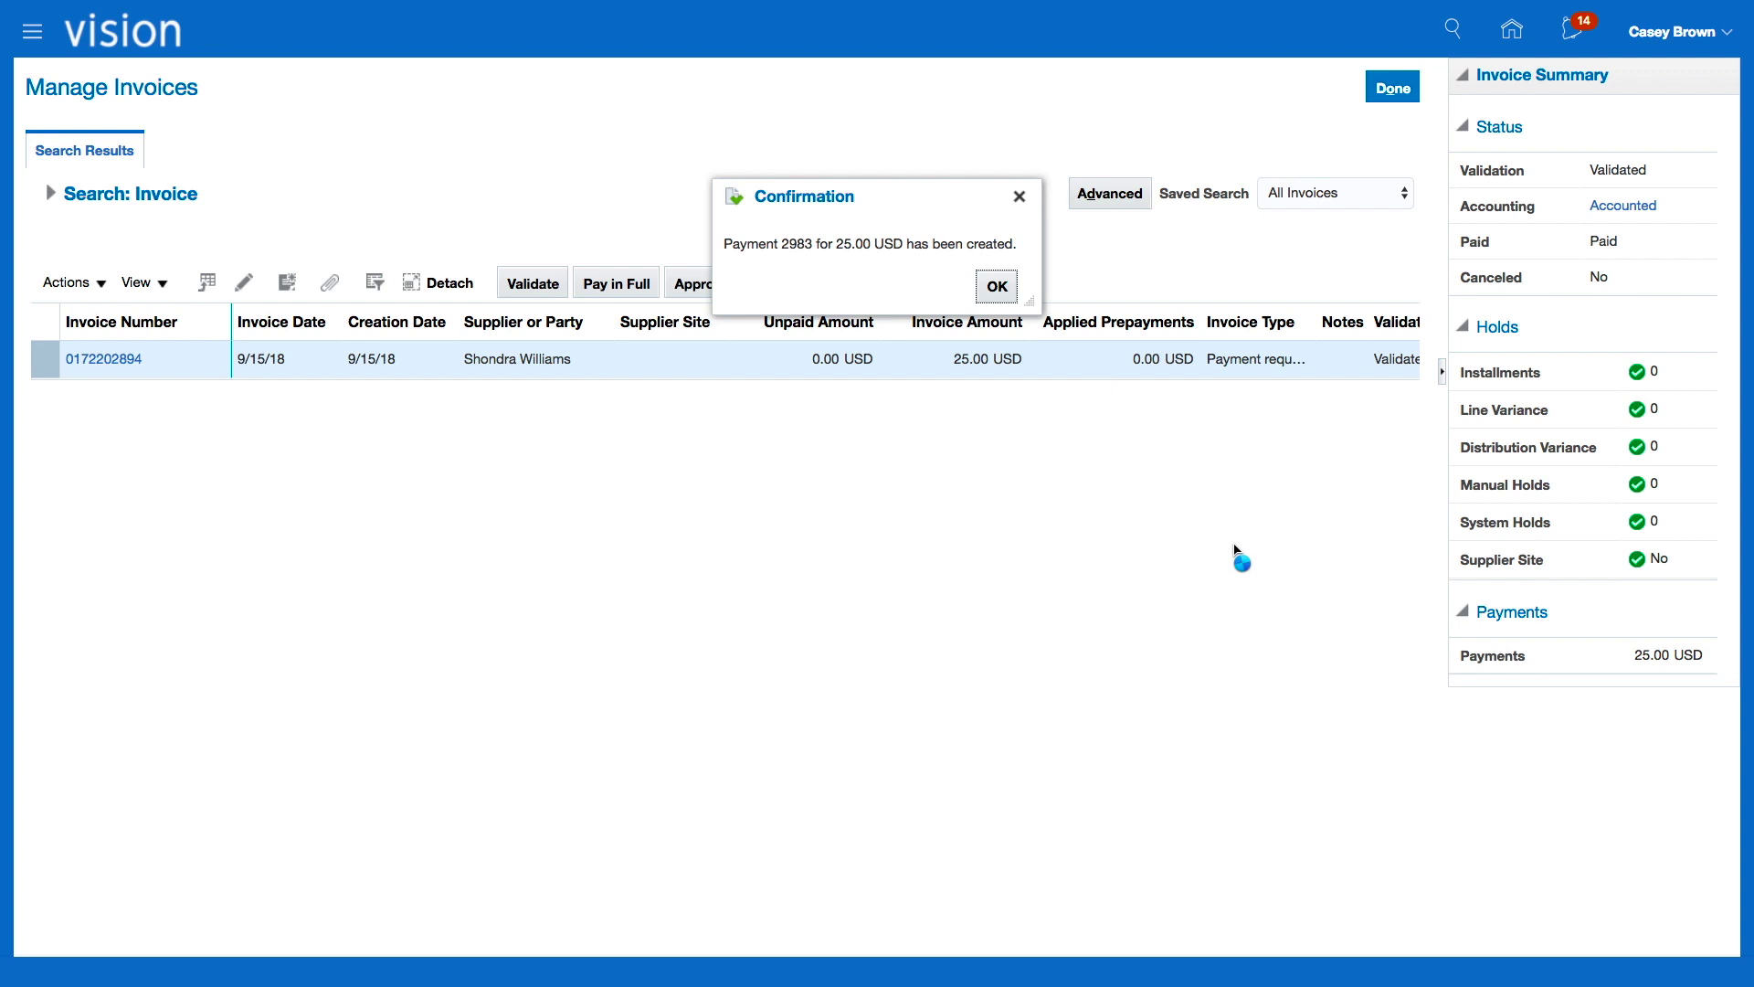
key("Return")
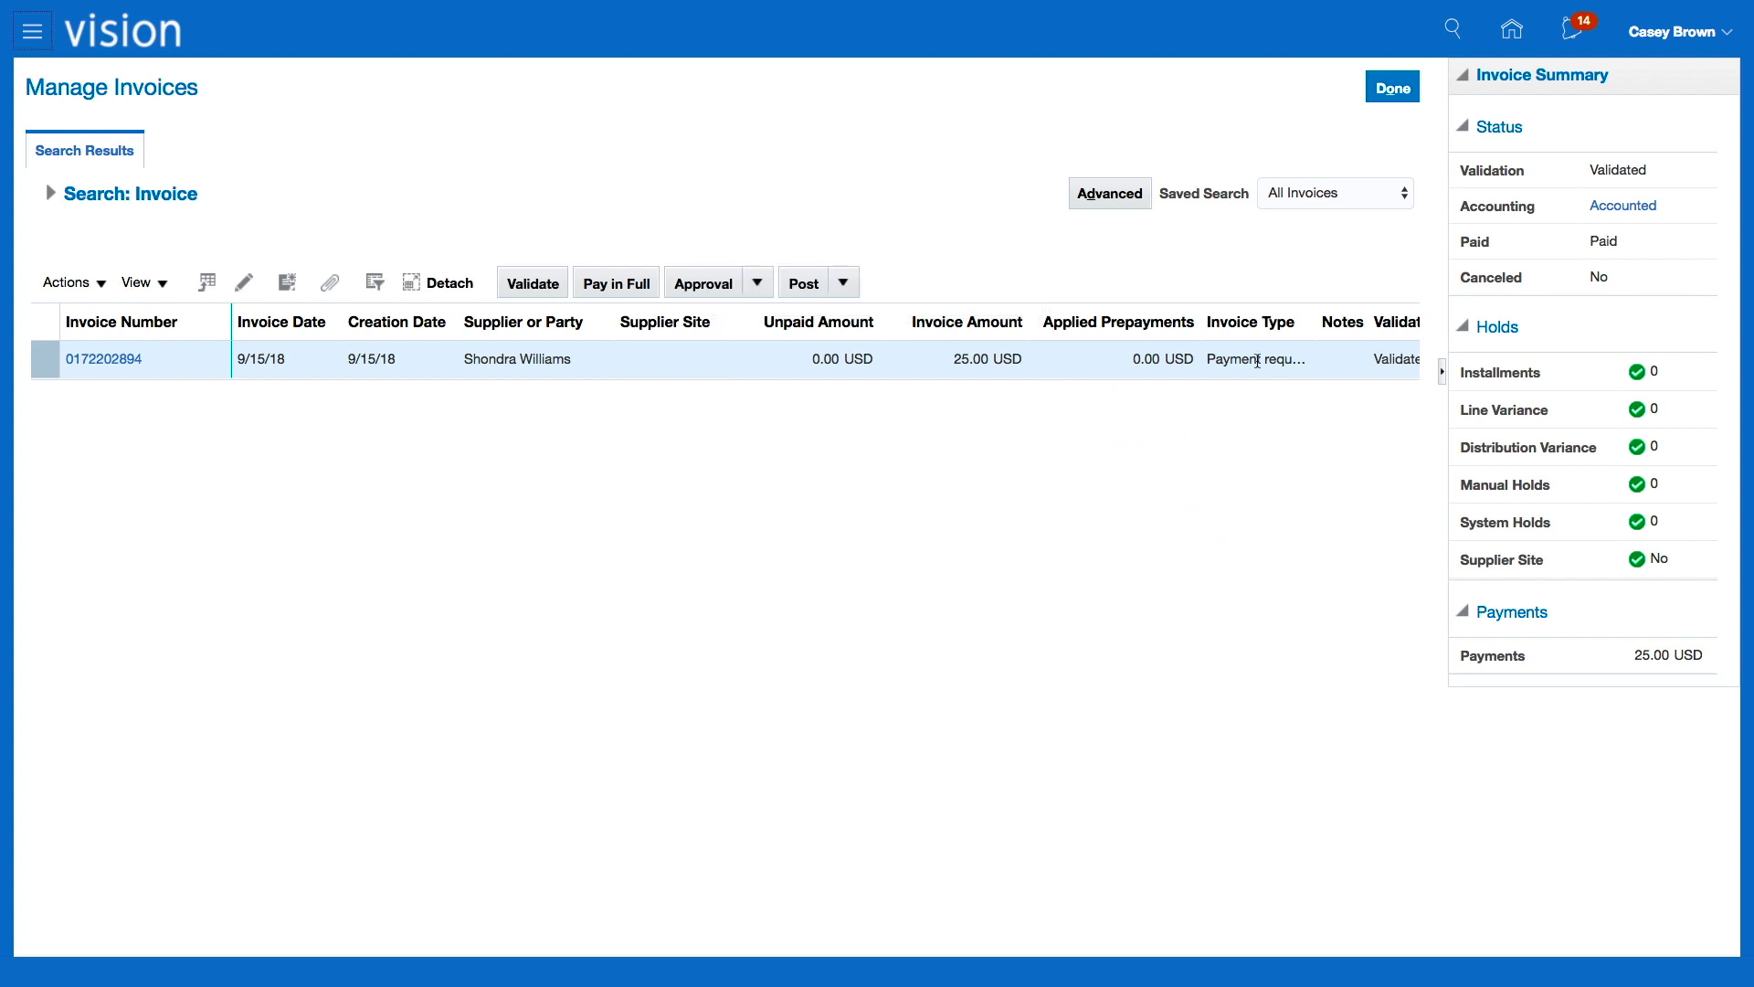
Leave invoice management and filter the recent invoices by the blue segment of the Recent chart.
left_click(1390, 89)
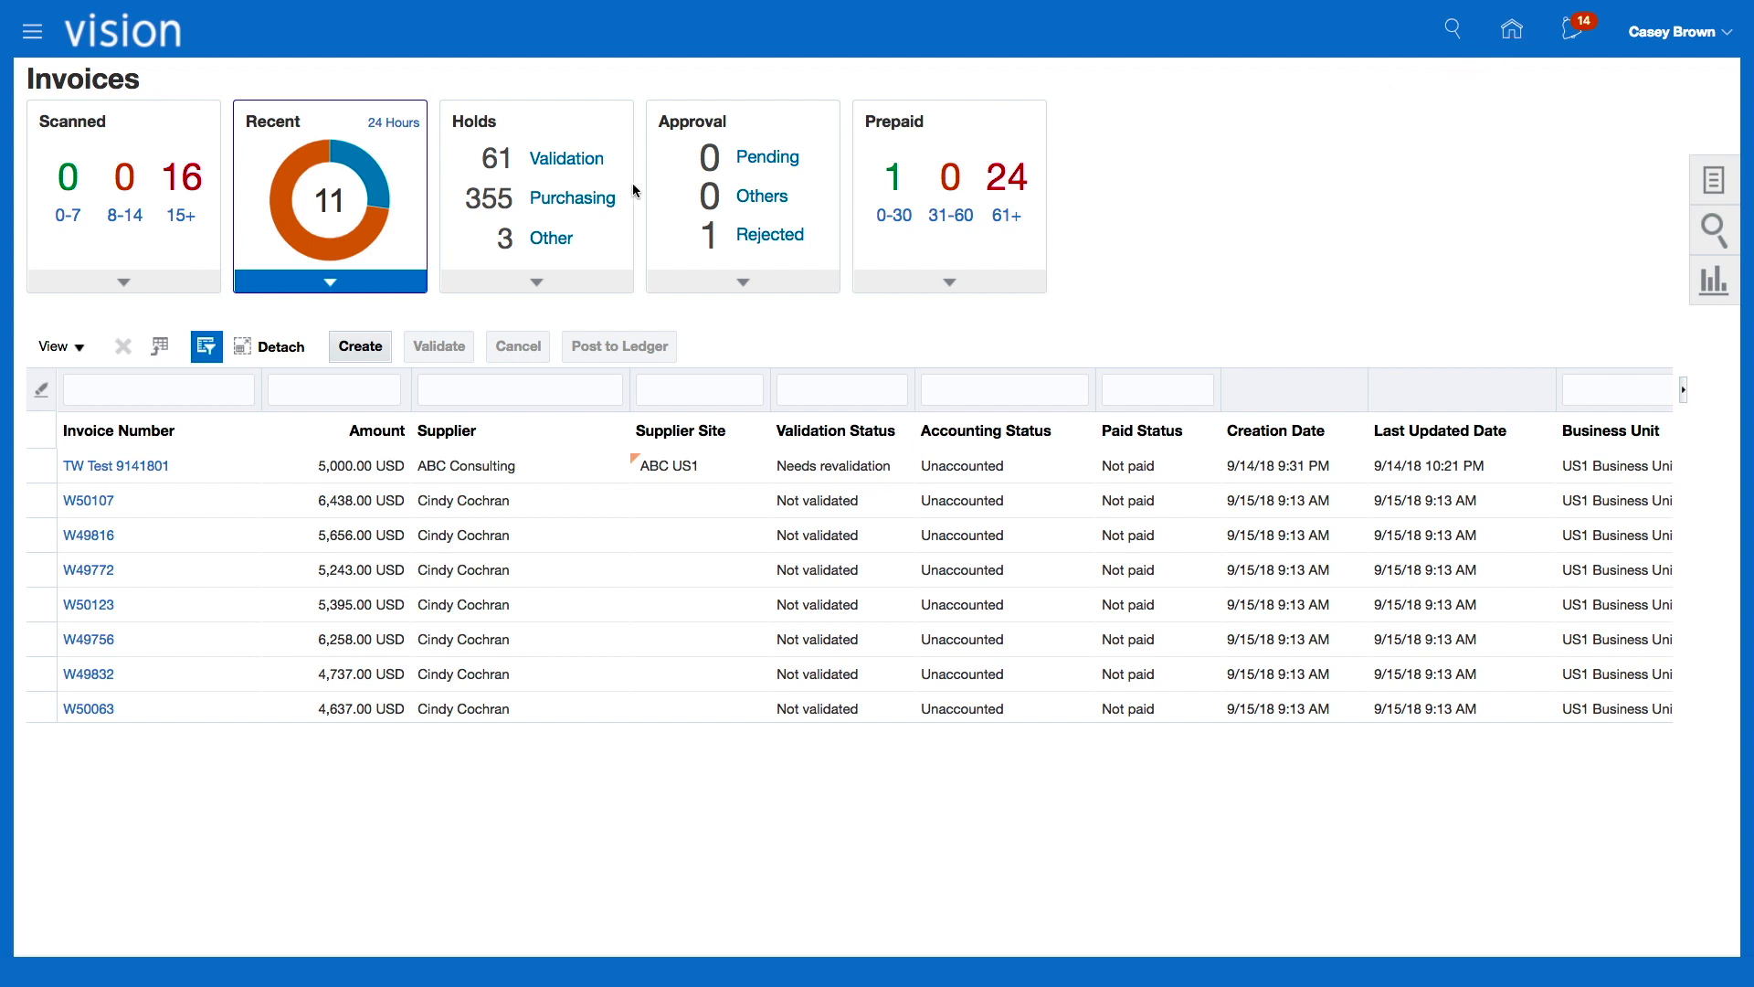
left_click(382, 185)
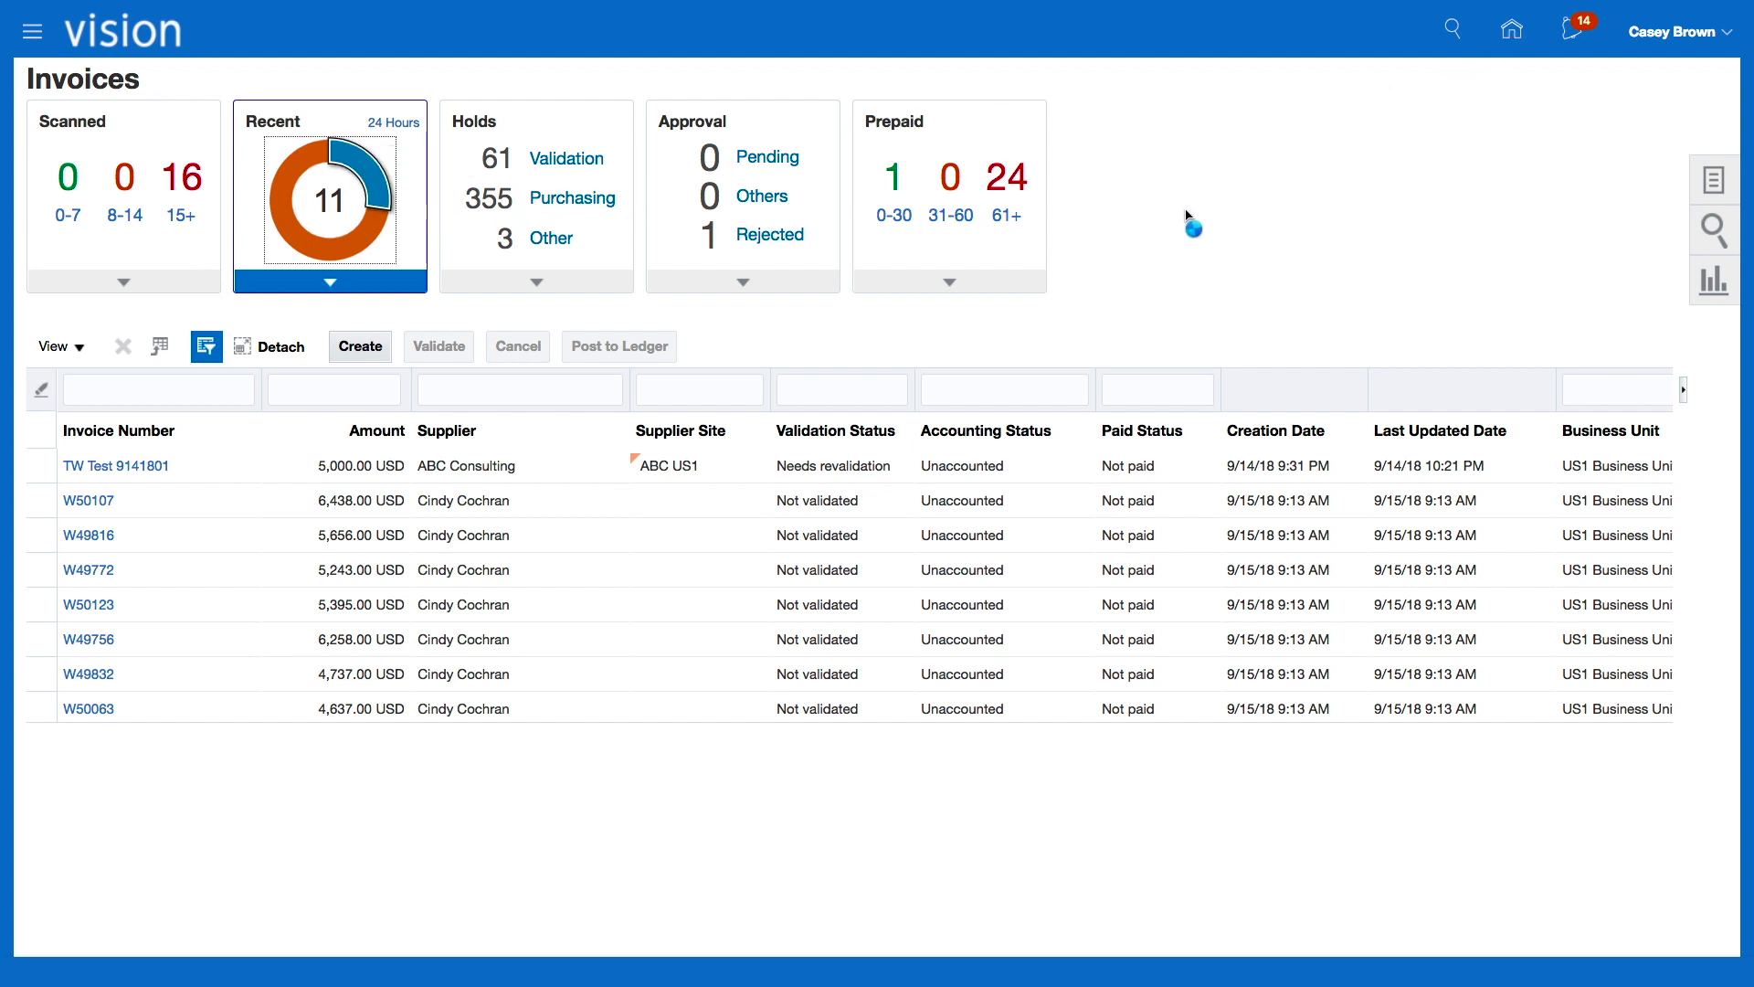